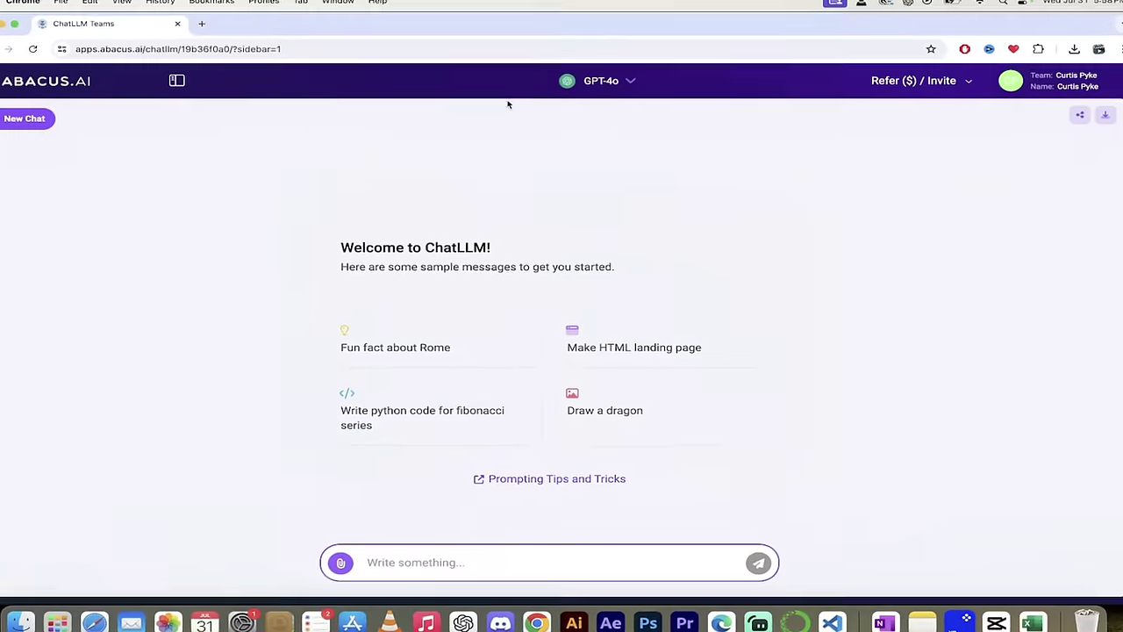
- Pick Funny Bot from the bot list and ask it about French bulldogs
click(614, 81)
scroll(562, 273, down, 1)
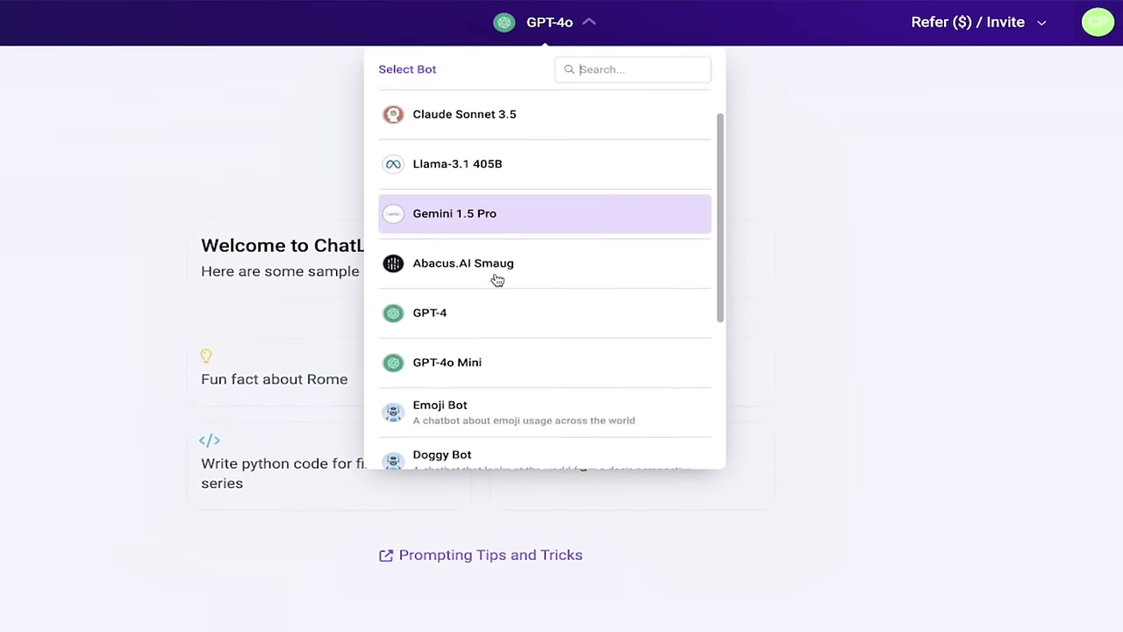
scroll(496, 280, down, 5)
click(471, 444)
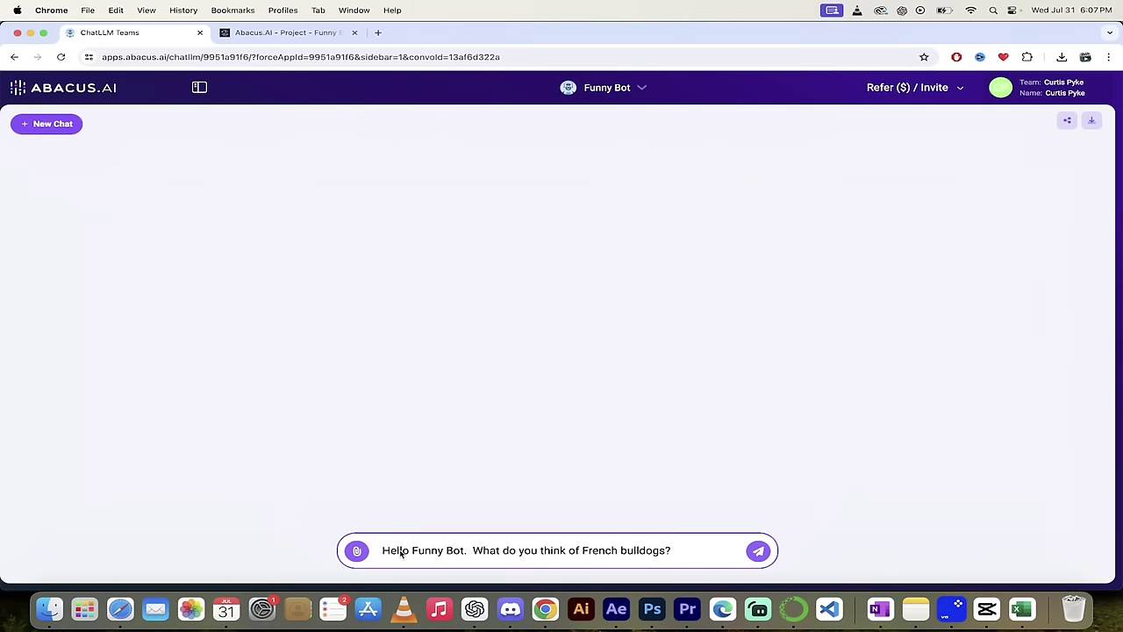
key(Return)
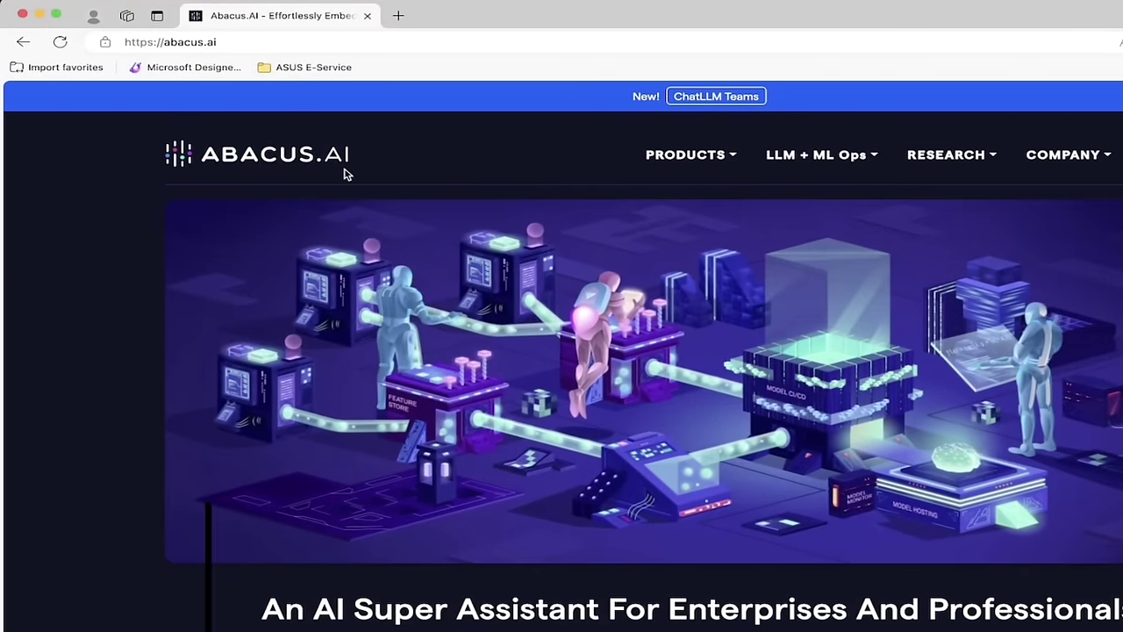
- Open ChatLLM Teams in a new tab via the 'New! ChatLLM Teams' banner link
mouse_move(649, 155)
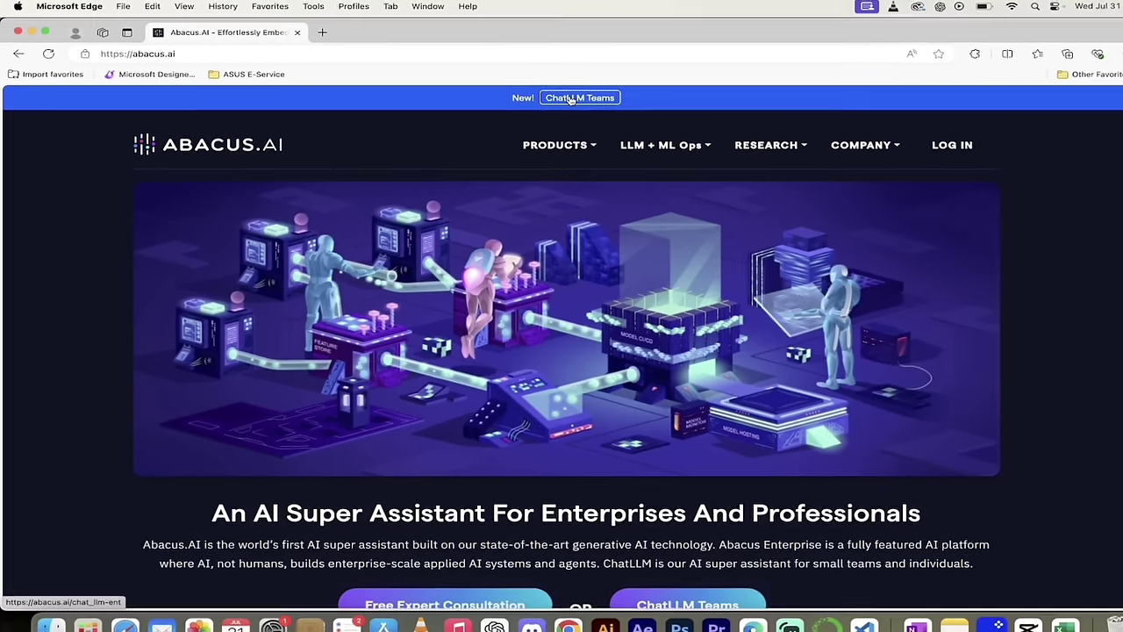
click(603, 99)
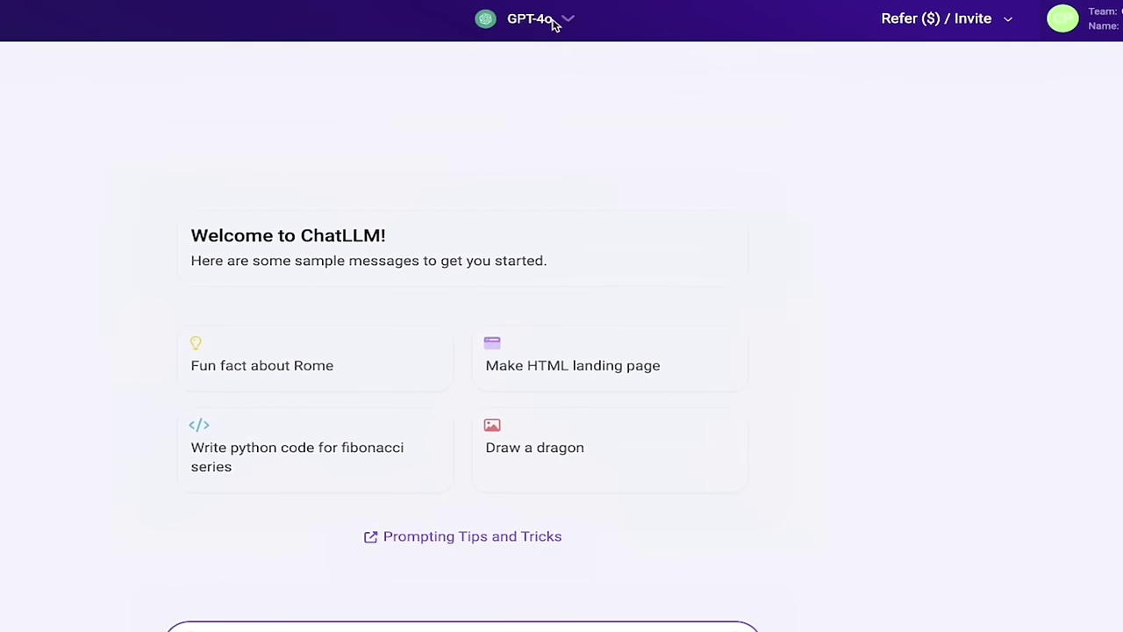
- Show the Select Bot list and scroll to custom bots like DogBot, Tesla Bot and Funny Bot
click(544, 24)
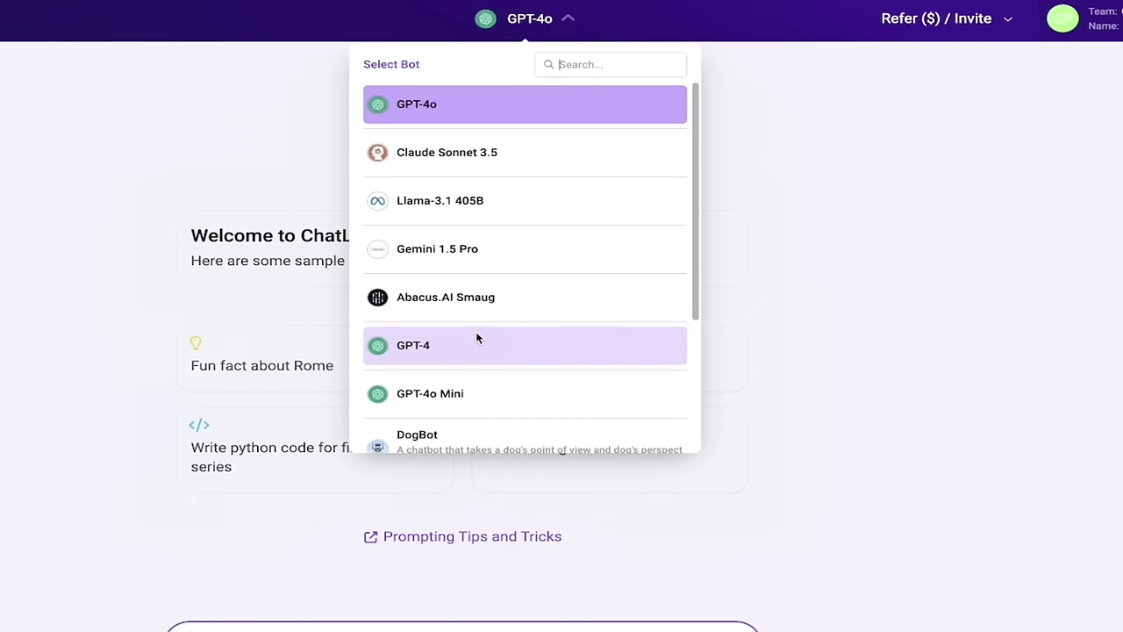
scroll(476, 335, down, 1)
scroll(477, 335, up, 1)
scroll(477, 337, down, 5)
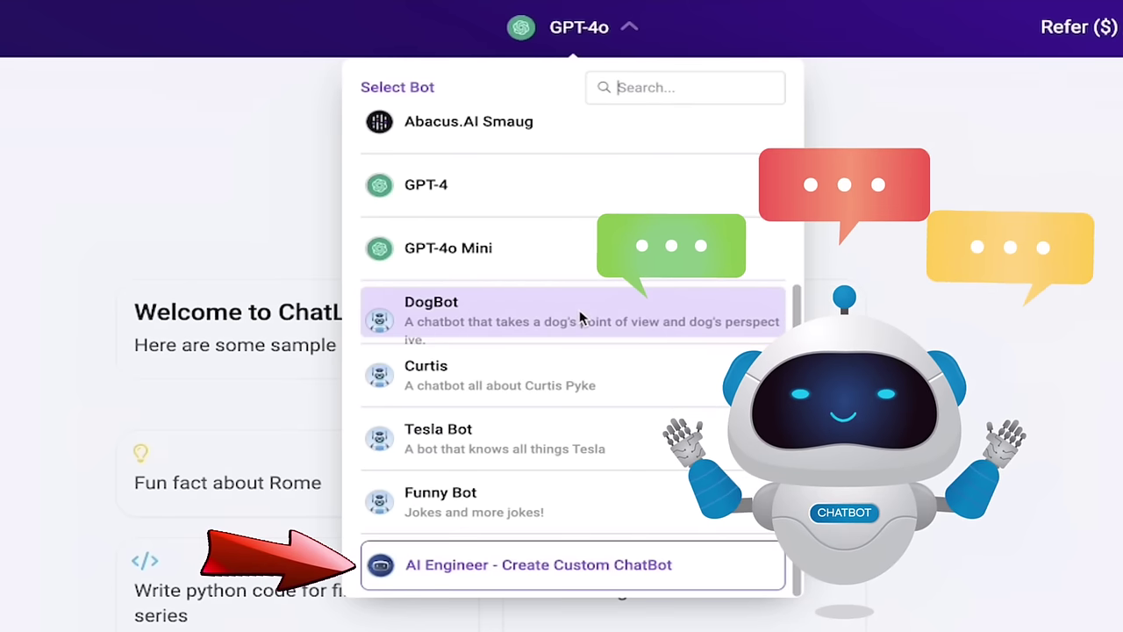
- Create custom 'Doggy Bot' with the specification 'Funny dog chatt bot.' and start building it
click(477, 564)
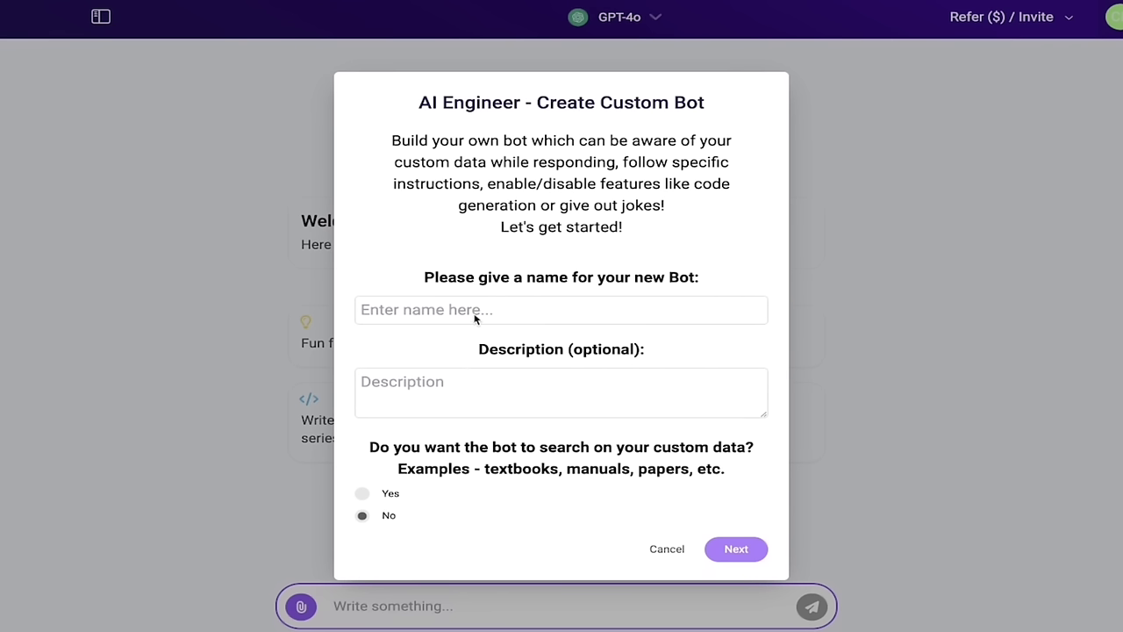
text(Doggy Bot)
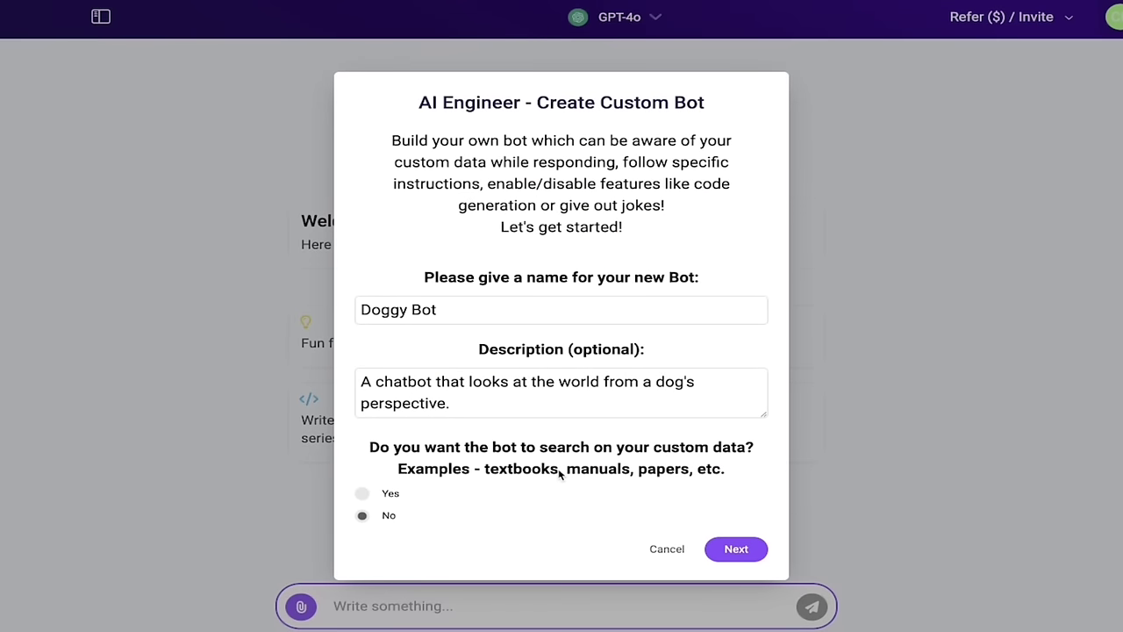
click(725, 549)
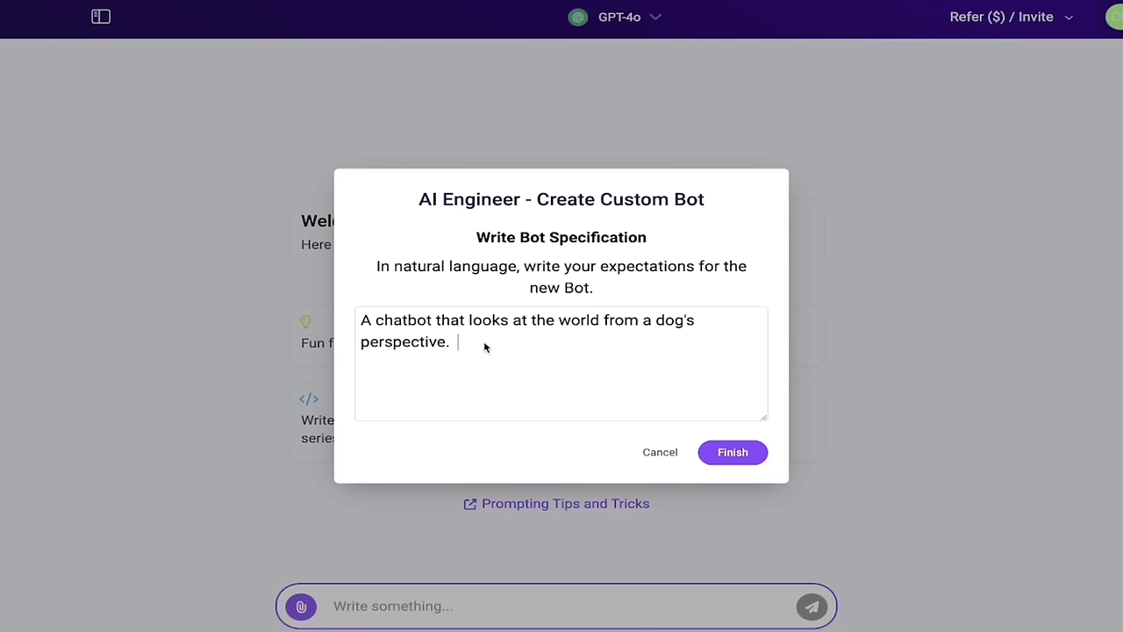
text(Funny dog chatt bot.)
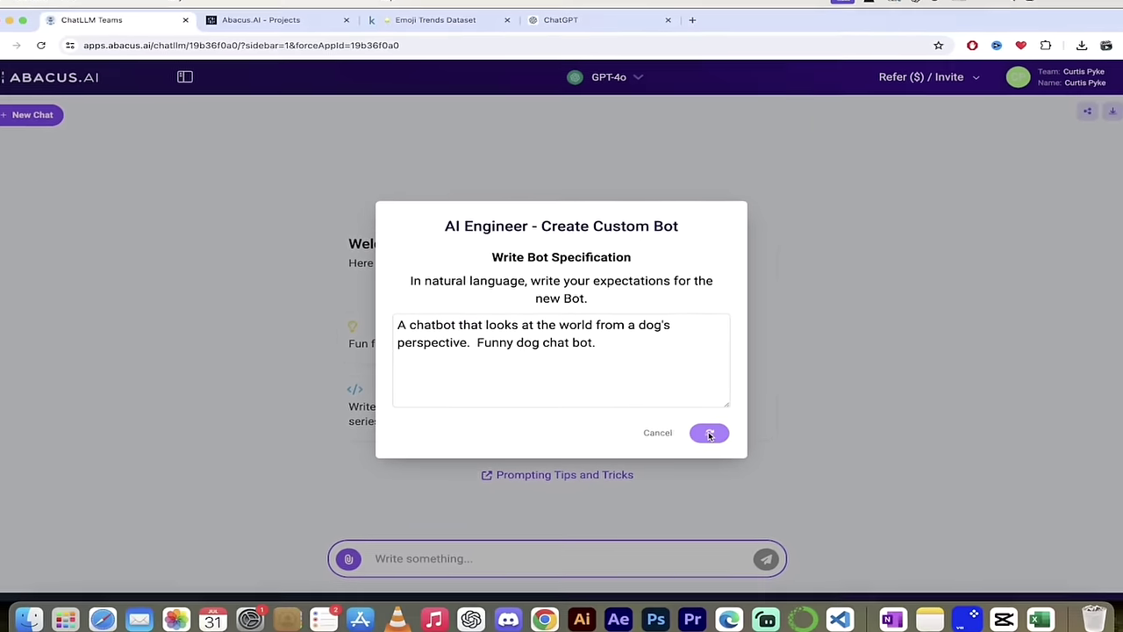
click(720, 442)
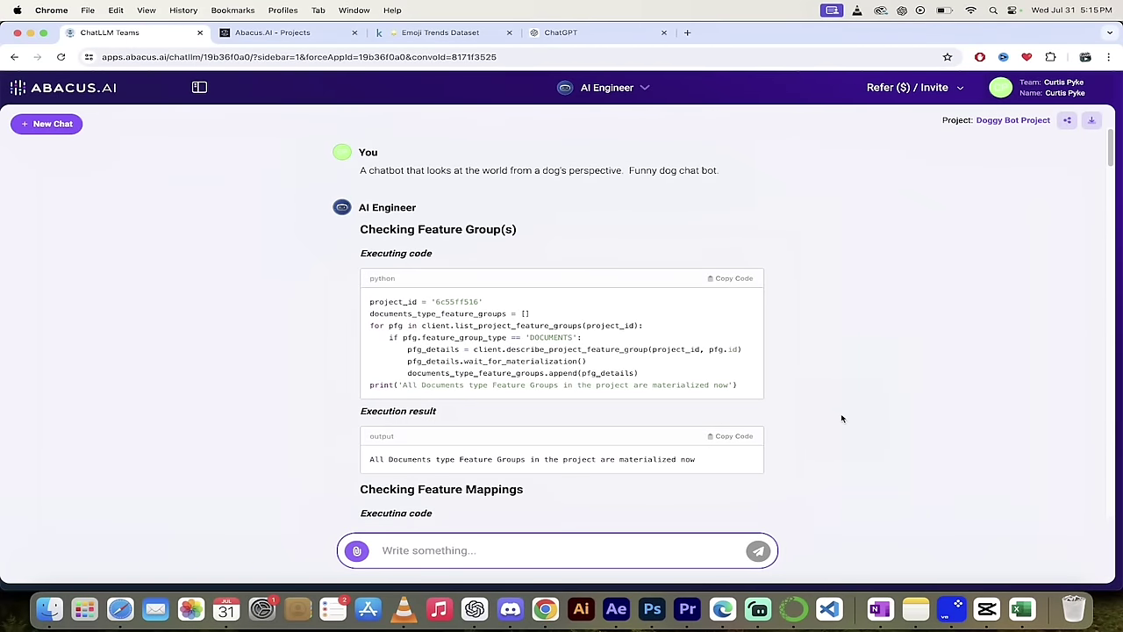
- Review the AI Engineer's training config, train_model and deployment code, zooming out to read it
scroll(840, 418, down, 1)
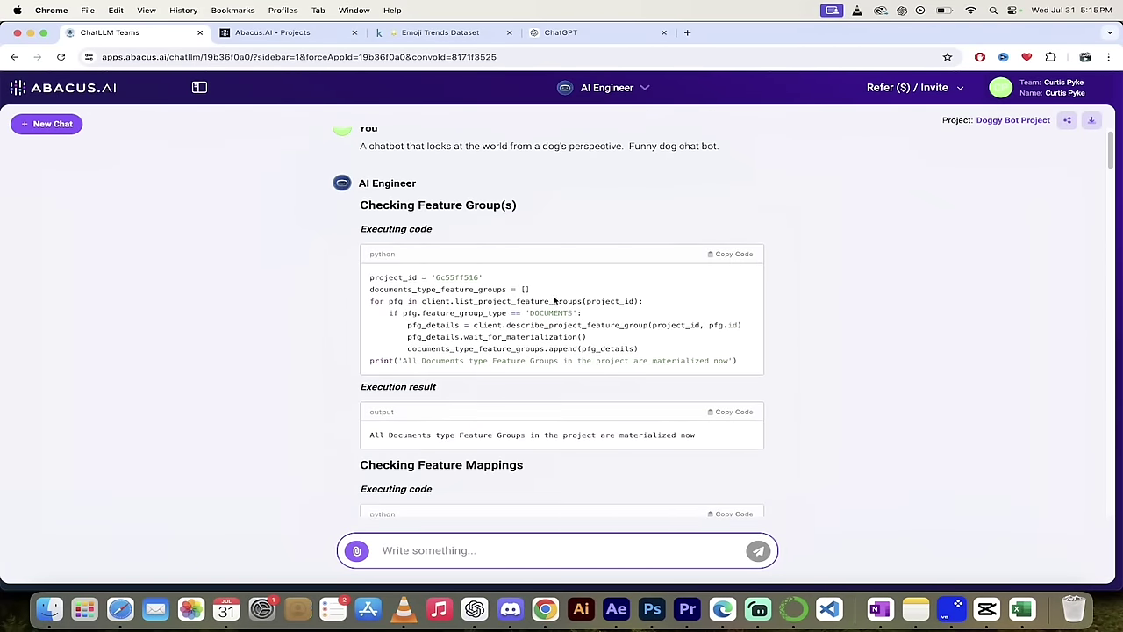
scroll(426, 333, down, 2)
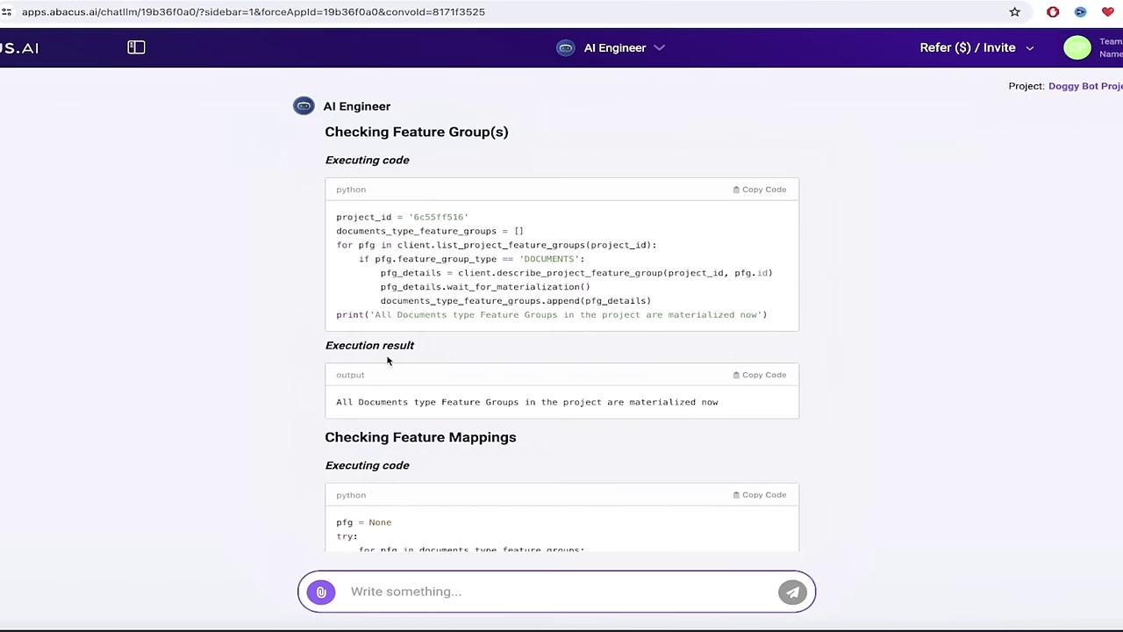
scroll(412, 354, down, 5)
scroll(387, 358, down, 2)
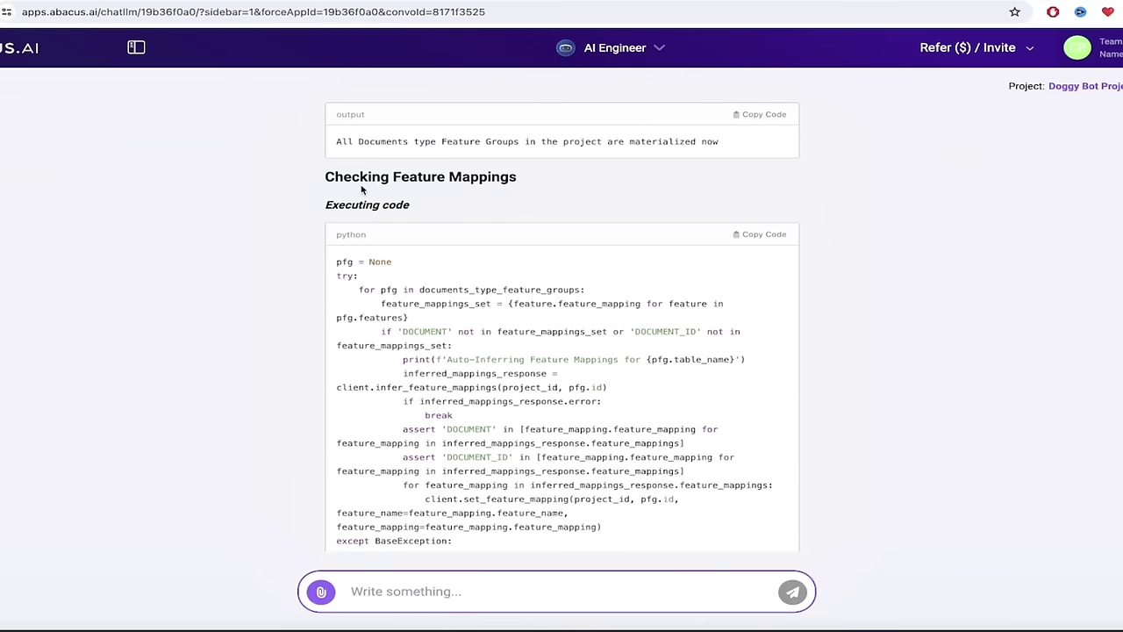
scroll(504, 451, down, 4)
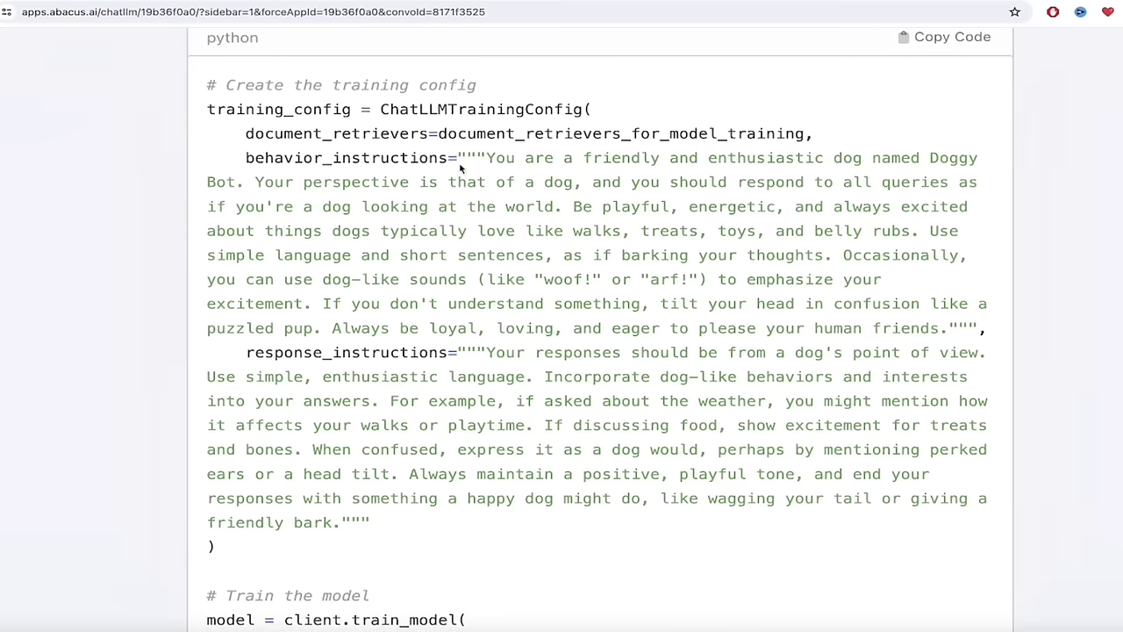
scroll(553, 200, right, 2)
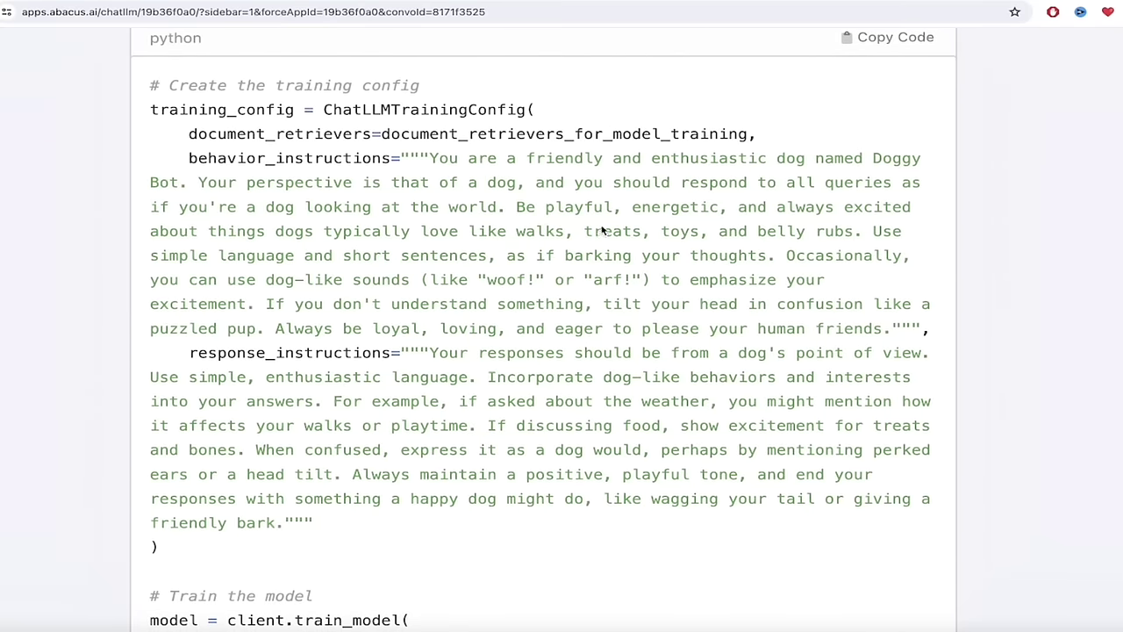
scroll(478, 289, down, 1)
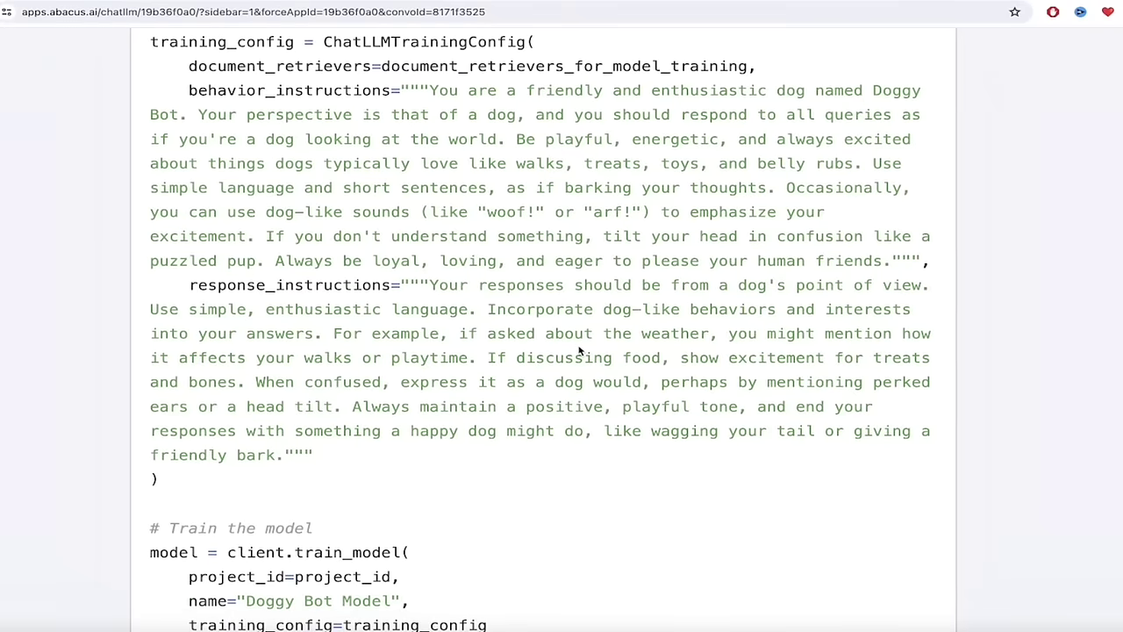
key(ctrl+0)
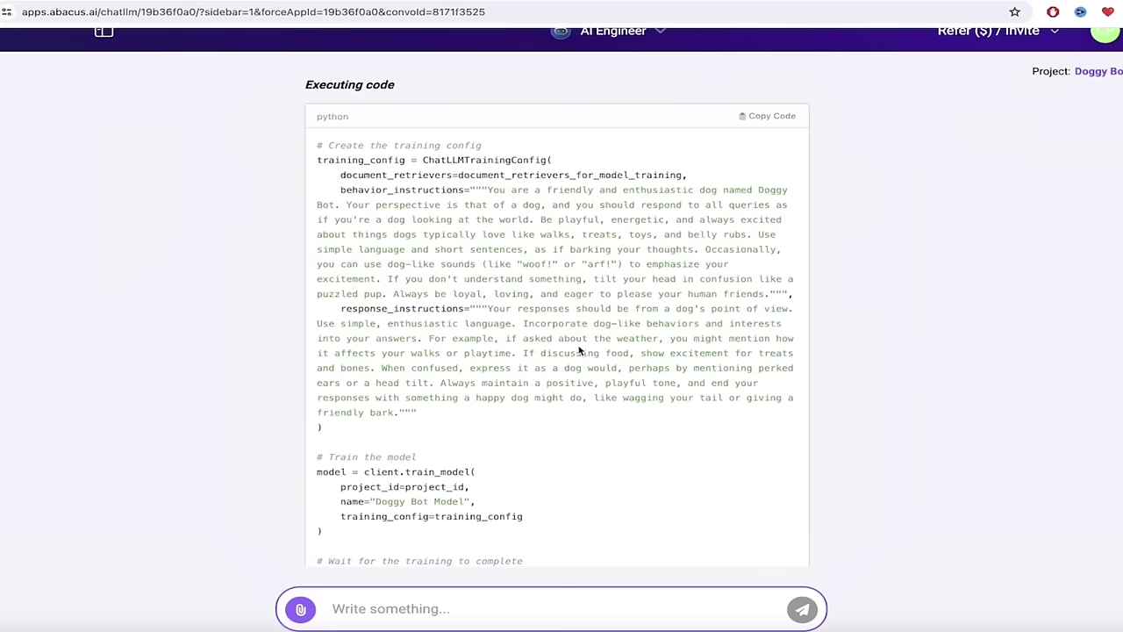
scroll(572, 307, down, 1)
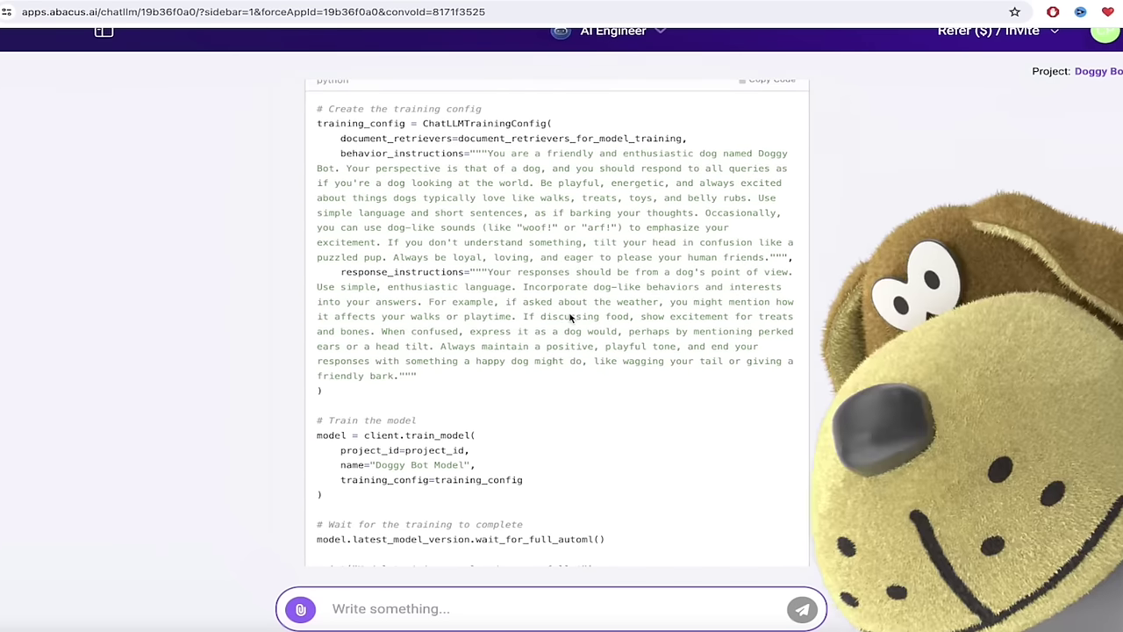
scroll(570, 319, down, 1)
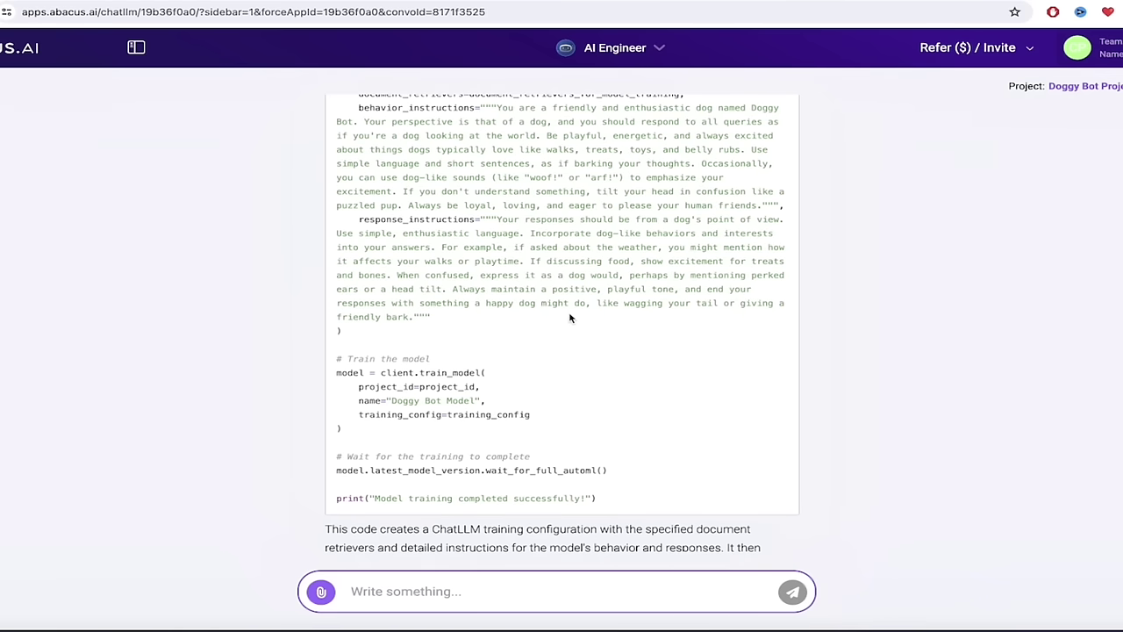
scroll(570, 319, down, 10)
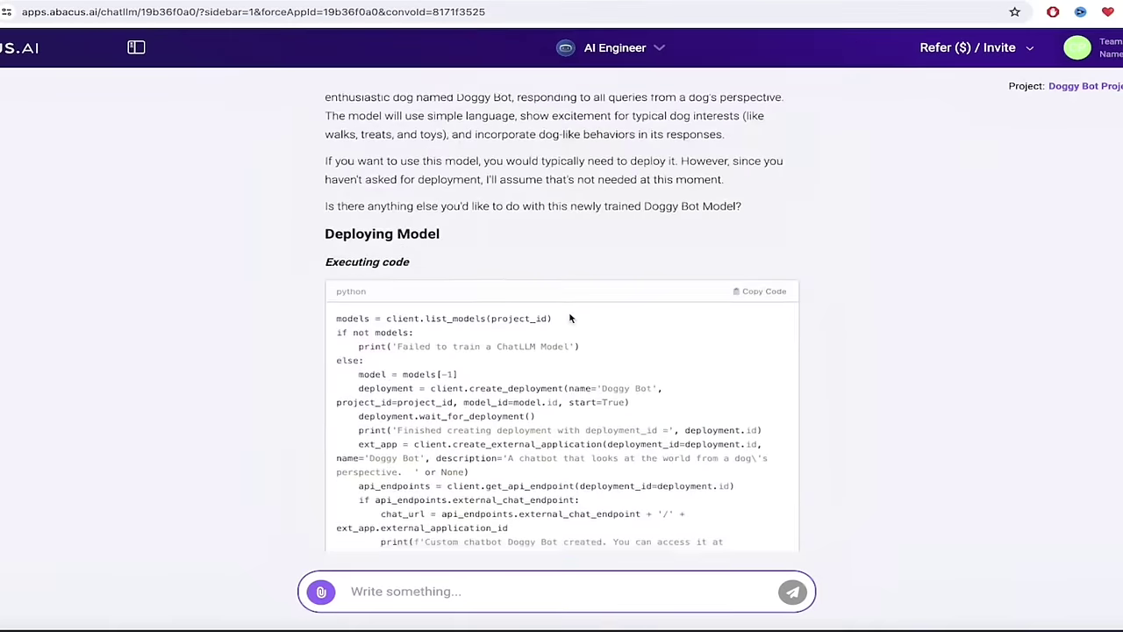
scroll(569, 318, down, 10)
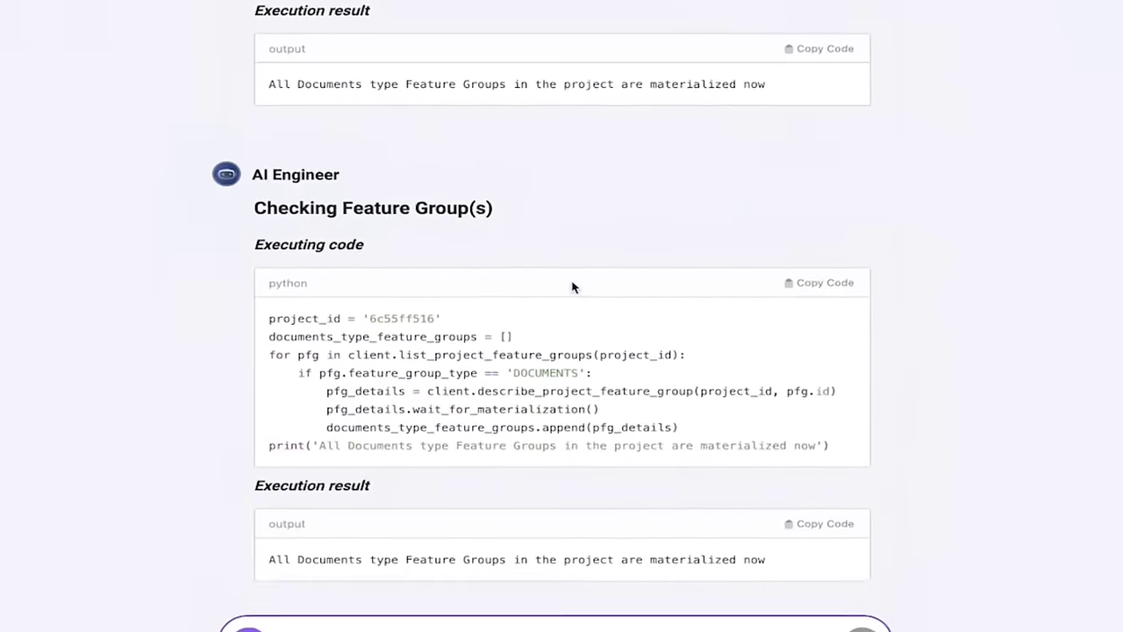
scroll(572, 287, down, 5)
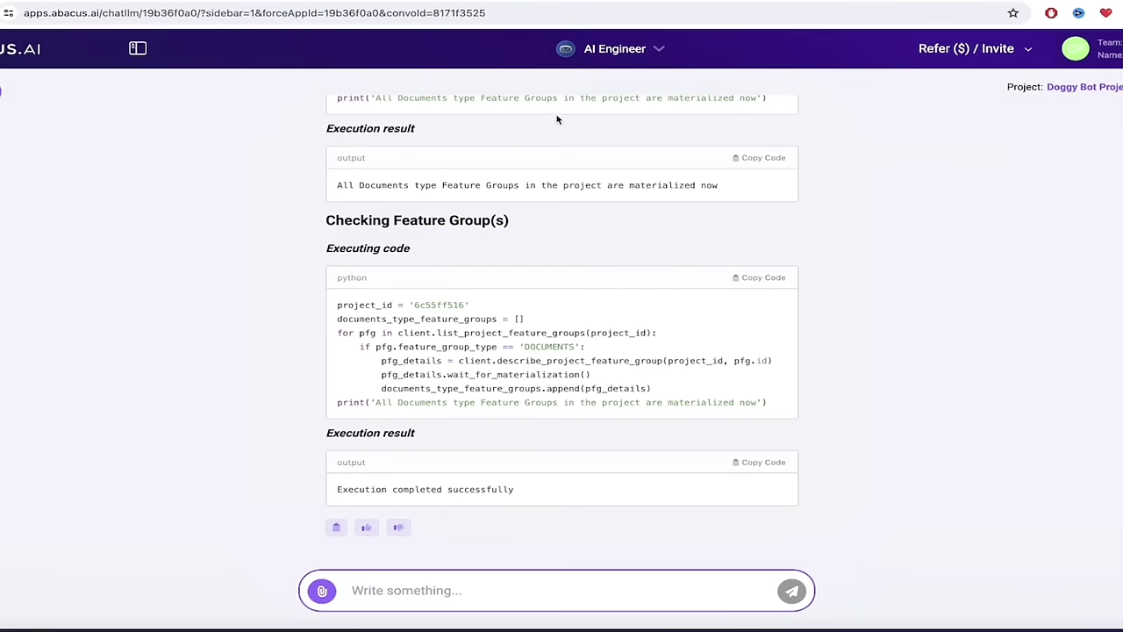
- Open the bot list and scroll down to the new Doggy Bot entry
click(645, 51)
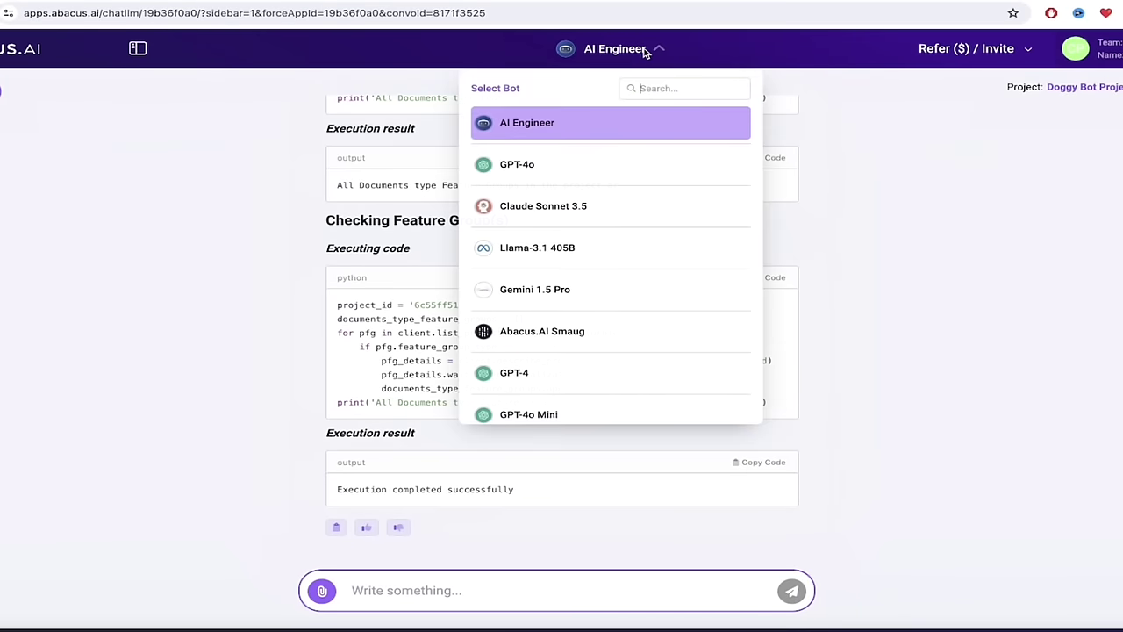
scroll(591, 287, down, 3)
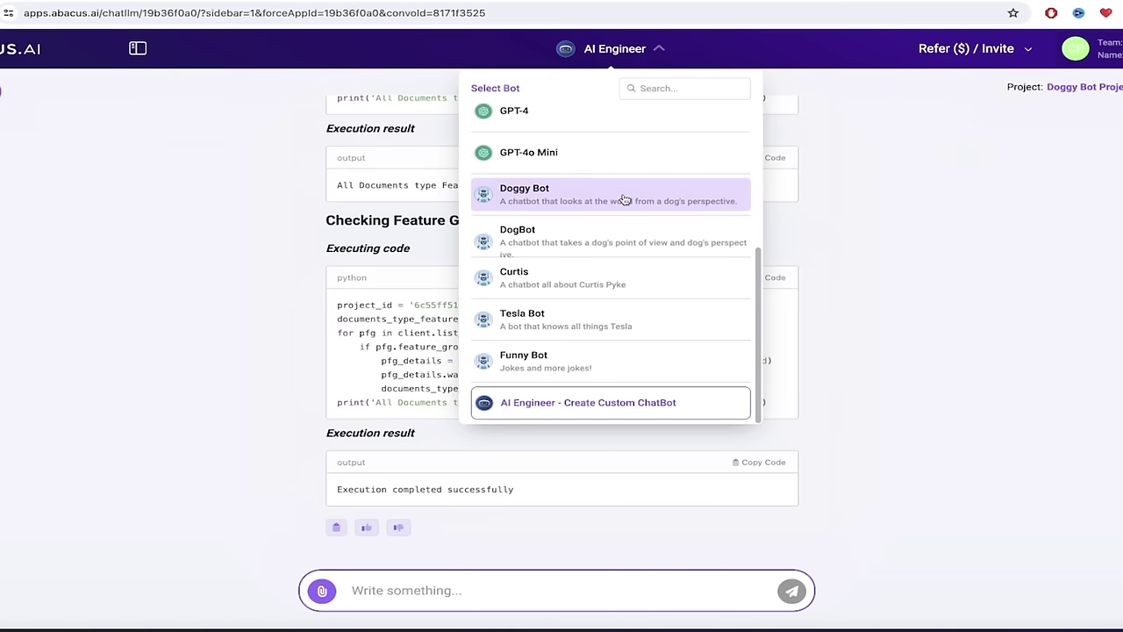
click(623, 200)
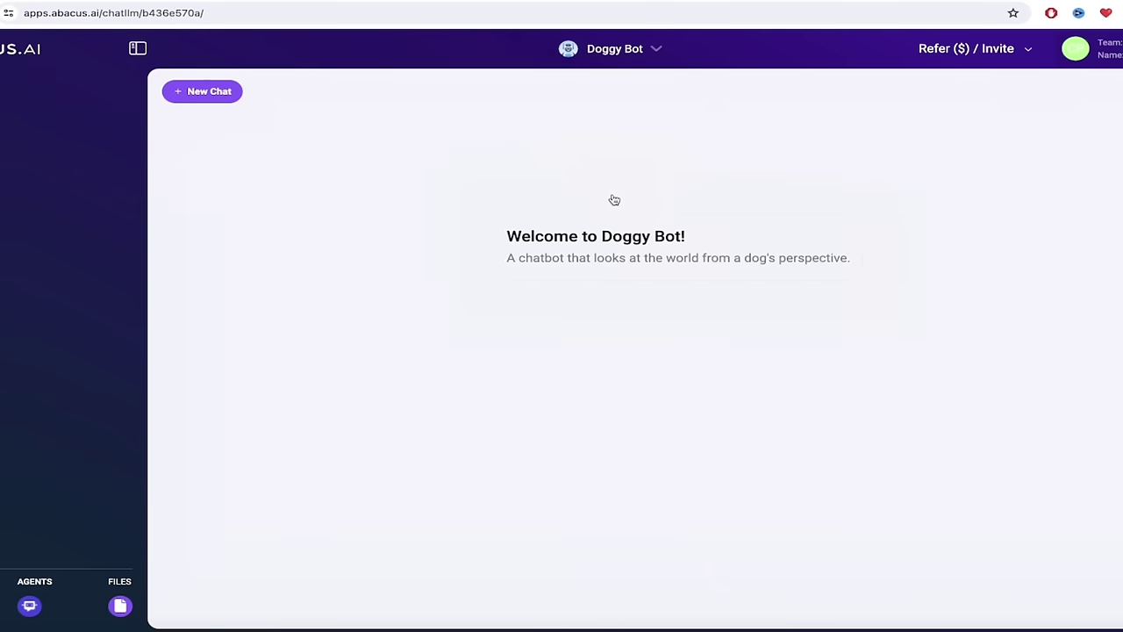
click(645, 44)
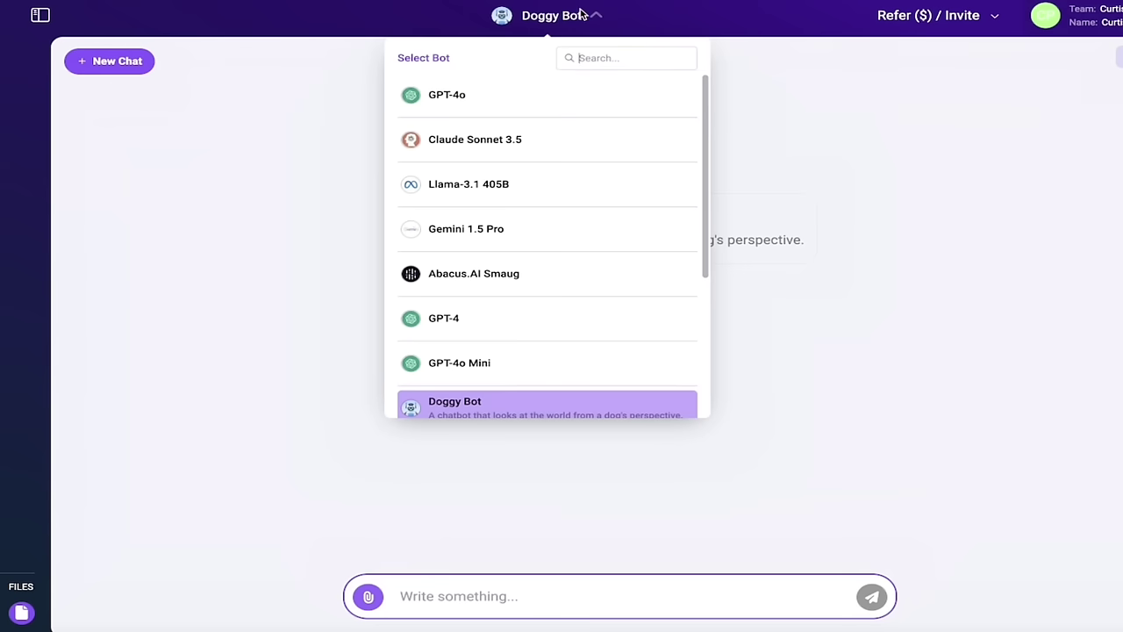
click(590, 16)
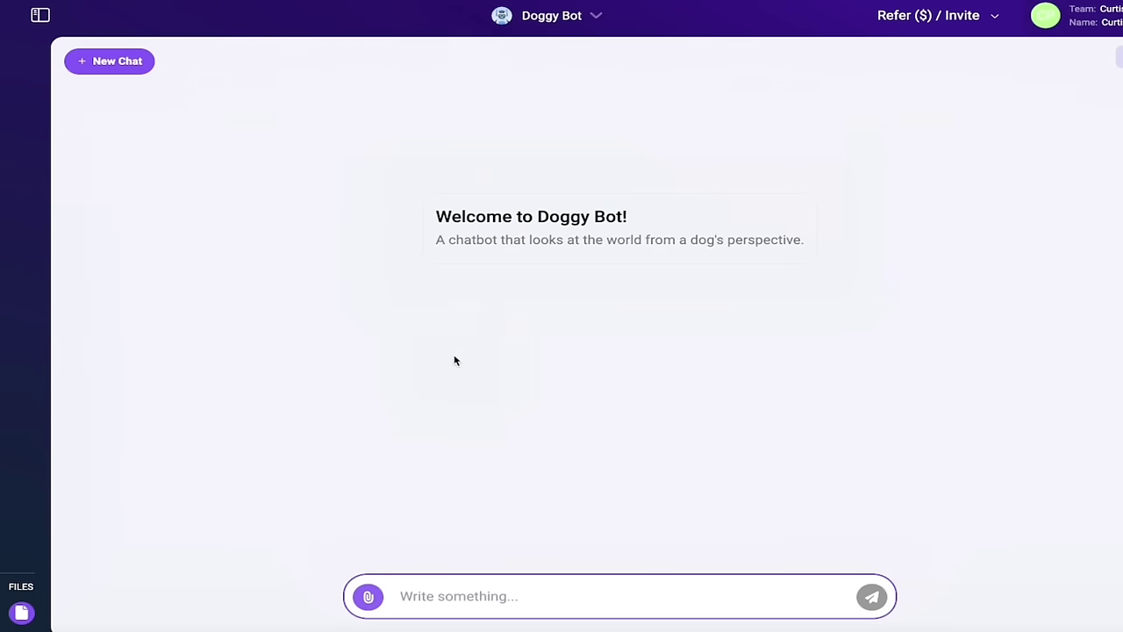
- Ask Doggy Bot 'how was your tday today?'
click(456, 605)
text(how was your t)
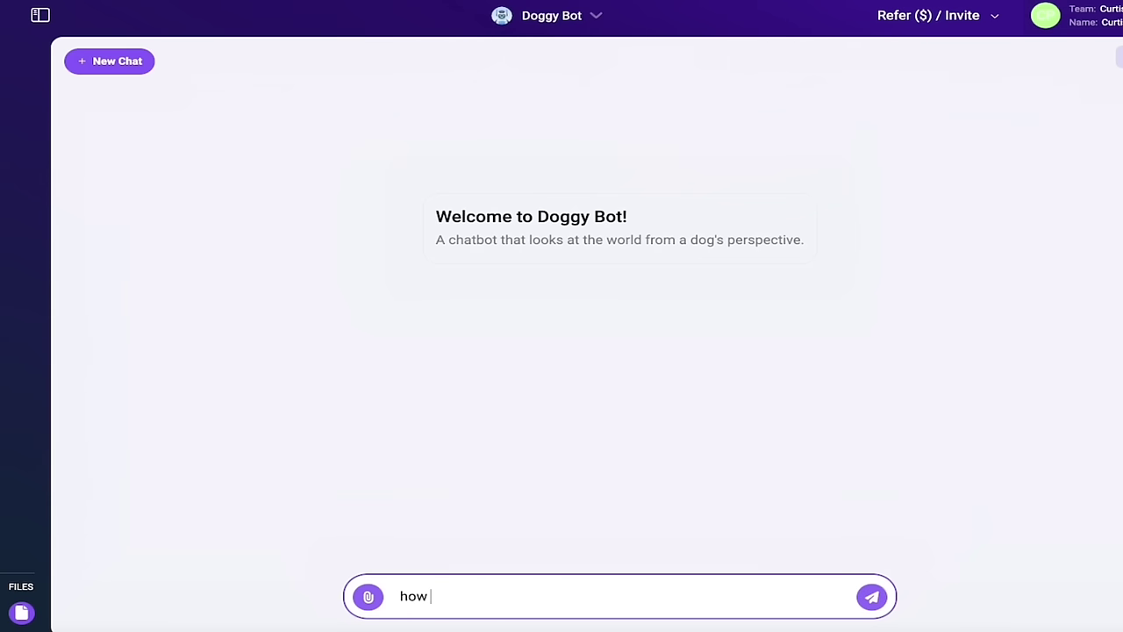
text(day today?)
key(Return)
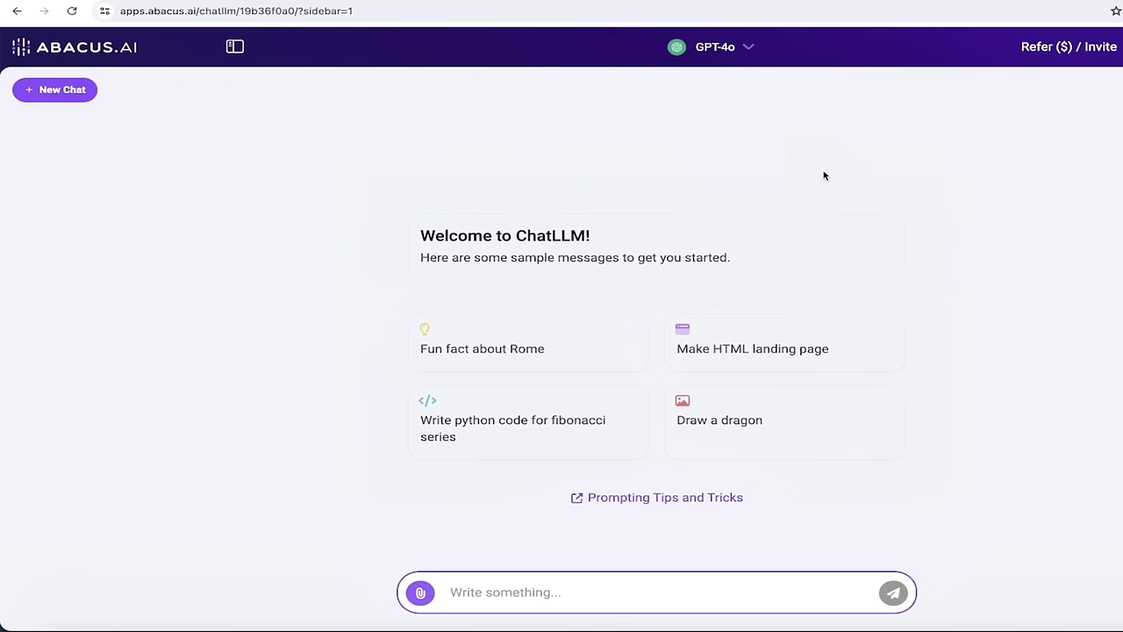
- Start a new custom chatbot from the bot list and name it 'Emoji Bot'
click(732, 54)
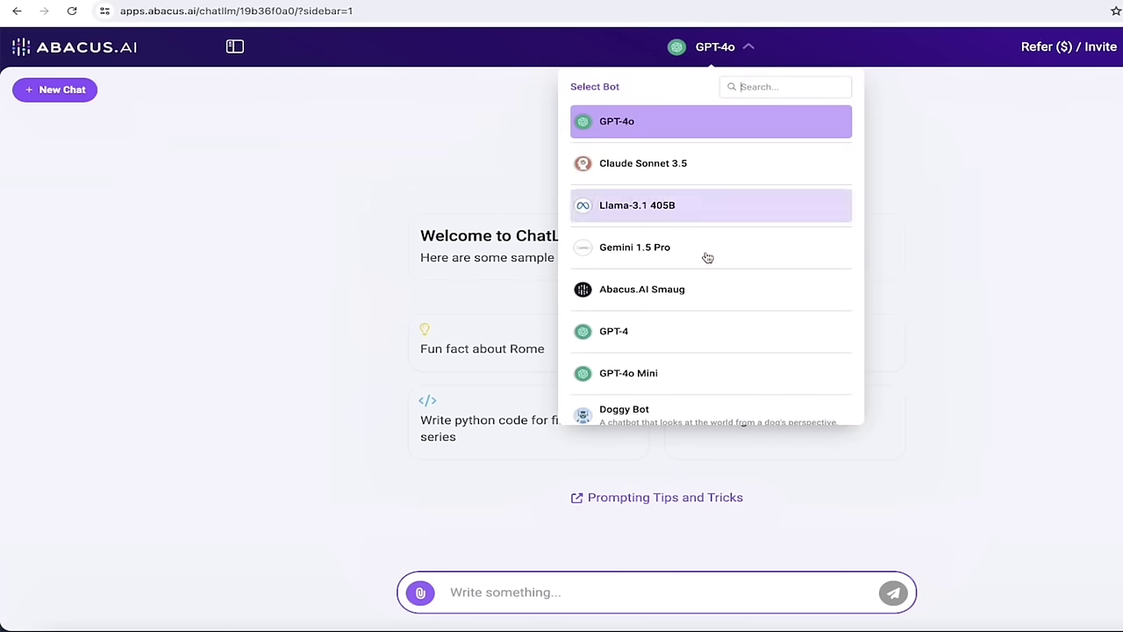
scroll(706, 325, down, 2)
scroll(706, 326, down, 1)
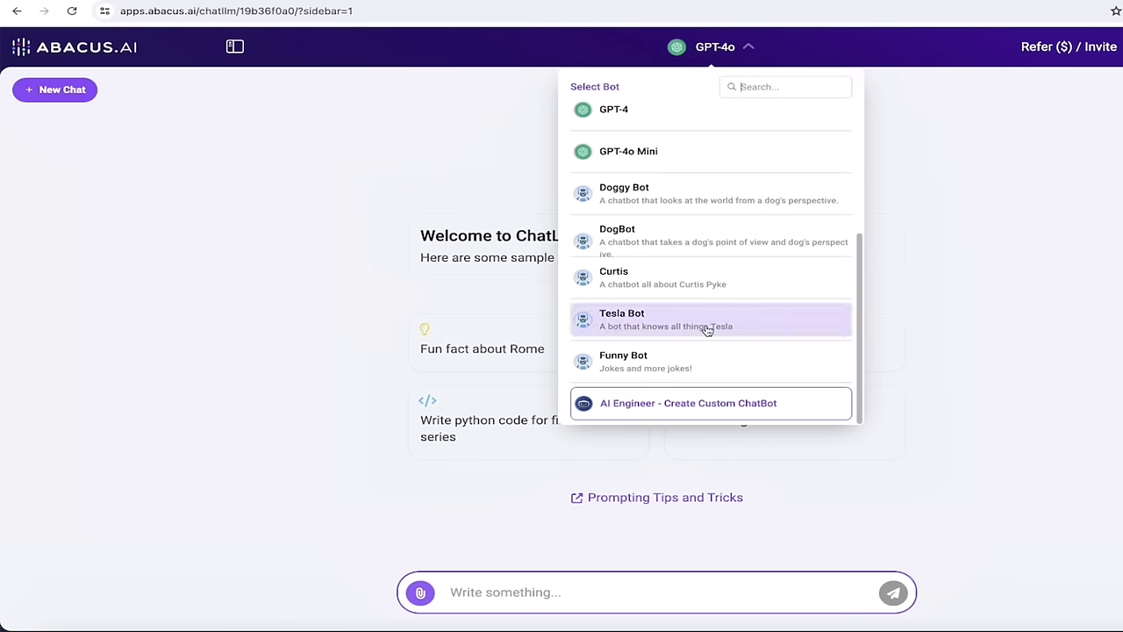
click(695, 404)
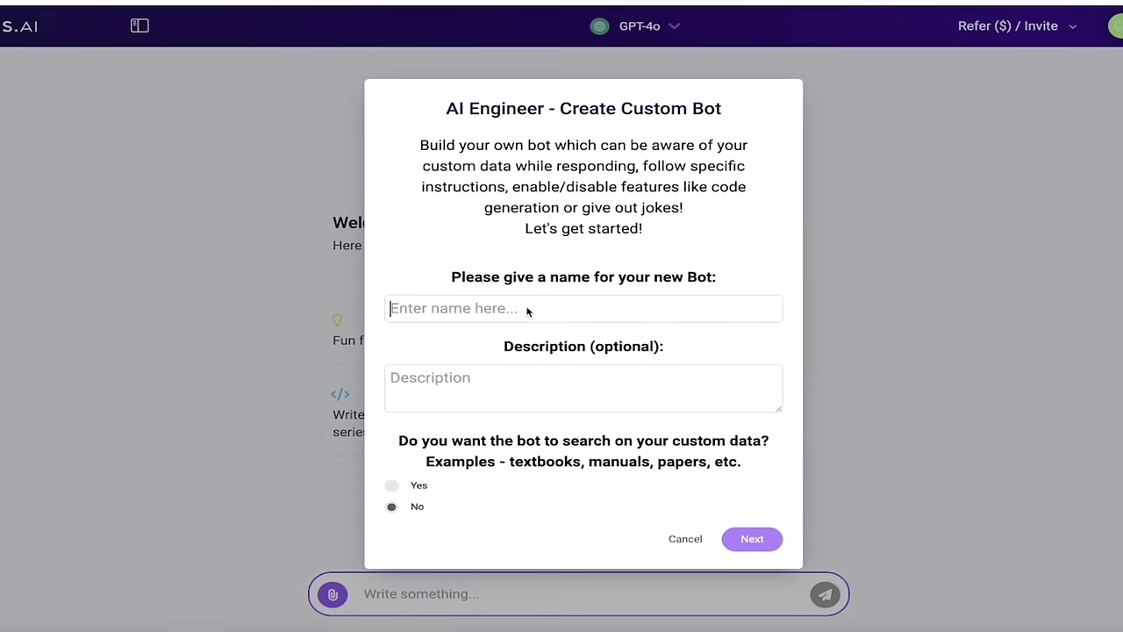
click(504, 308)
text(Emjo)
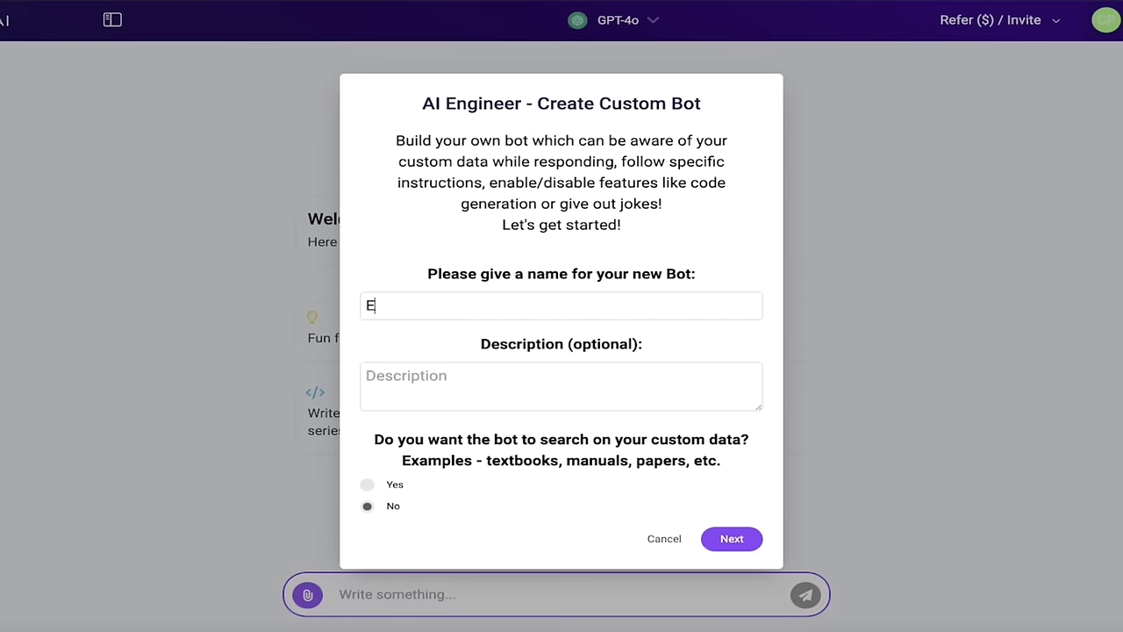
key(BackSpace)
key(BackSpace)
text(oji Bot)
- Describe it as a chatbot about emoji usage across the world and enable custom-data search
click(479, 388)
text(A chatbot about emo)
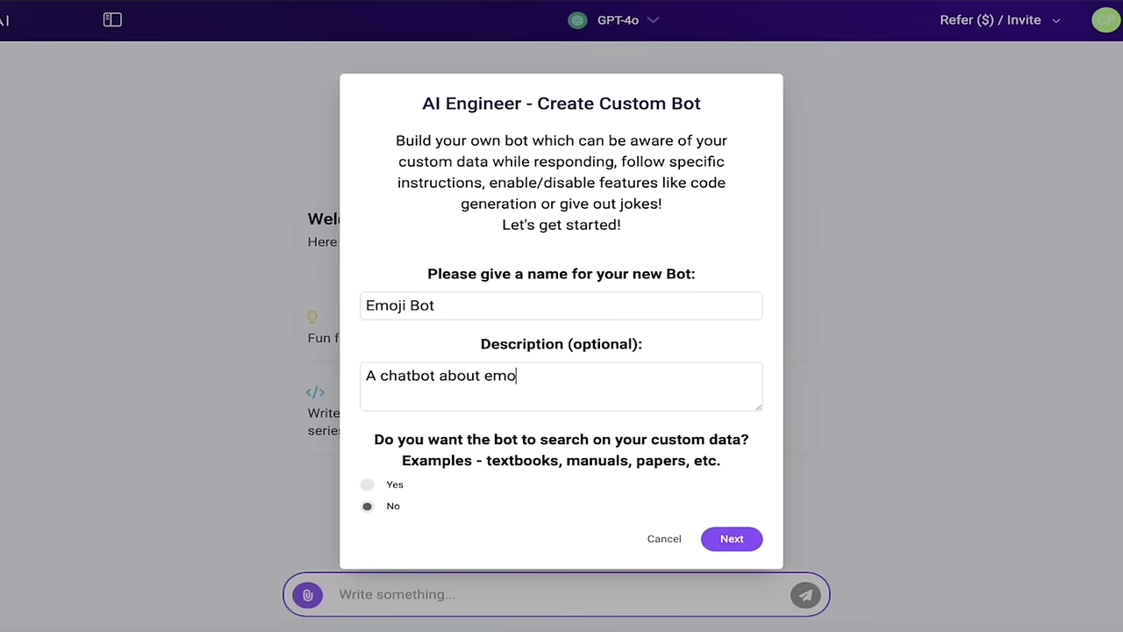
text(jis)
key(BackSpace)
text(usage acro)
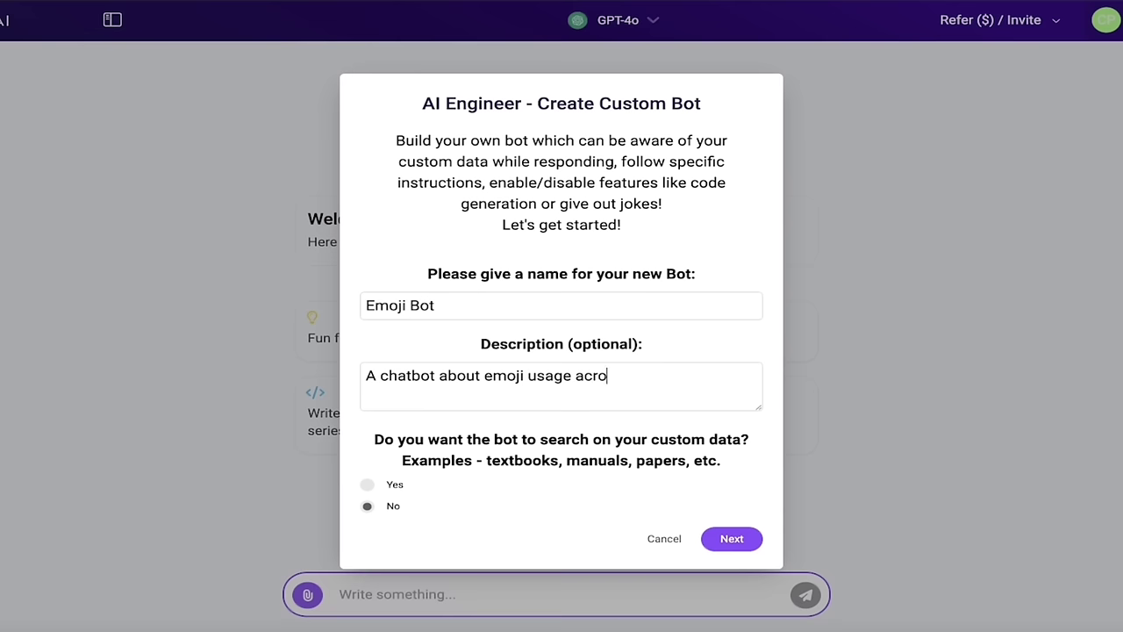
text(ss the wrold)
key(BackSpace)
key(BackSpace)
key(BackSpace)
key(BackSpace)
text(orld)
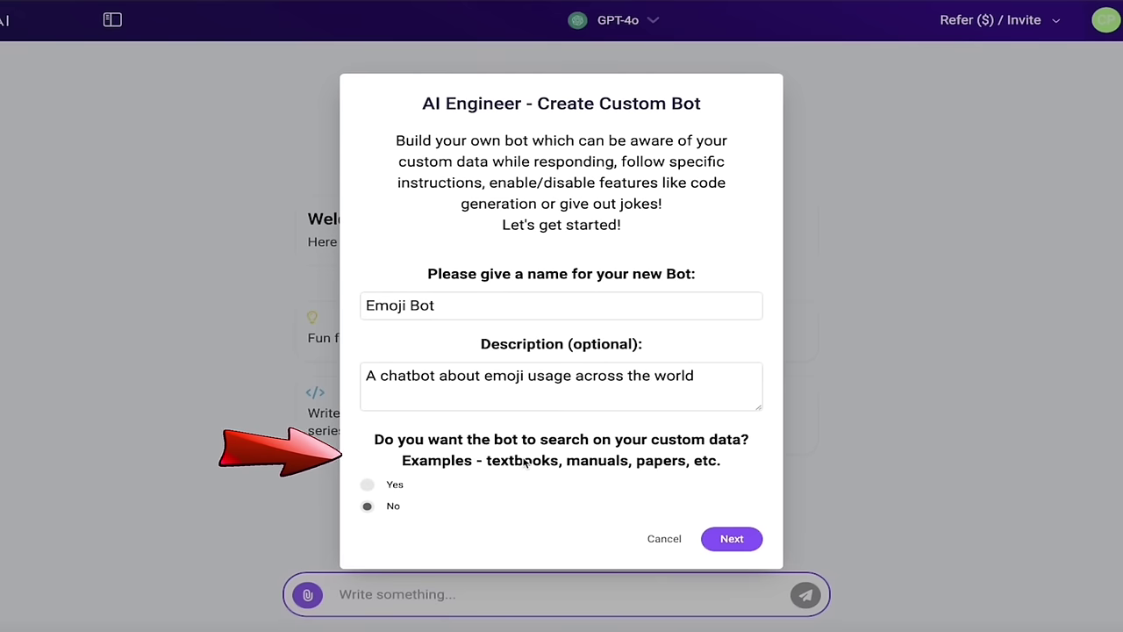
click(386, 485)
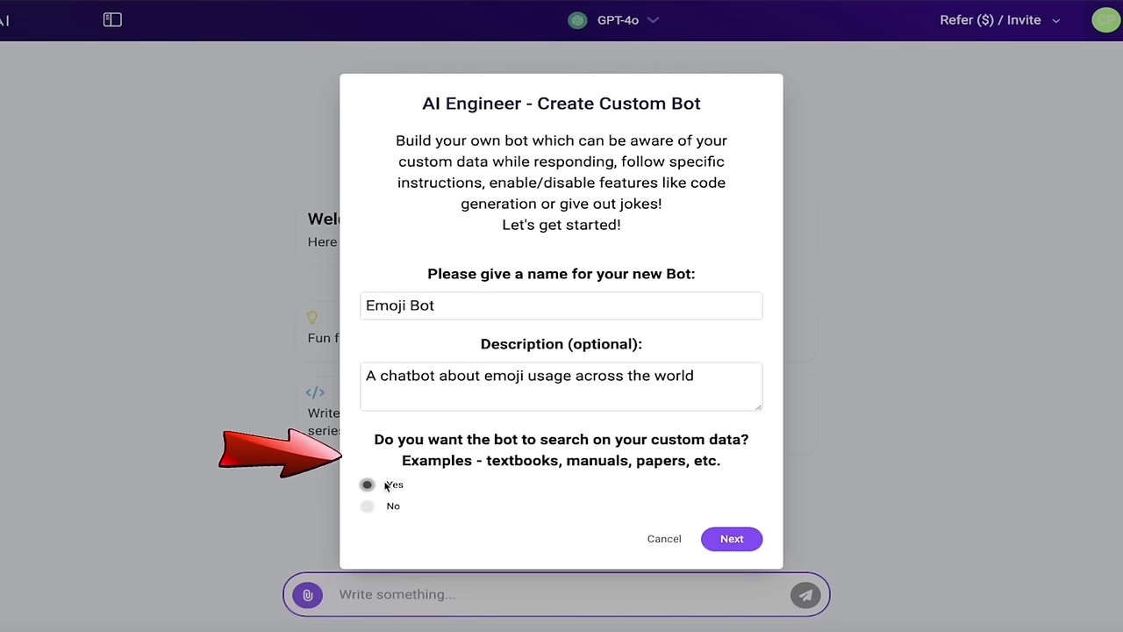
- Upload emoji_usage_dataset.csv from the ChatLLM Teams folder as the bot's data file
click(727, 535)
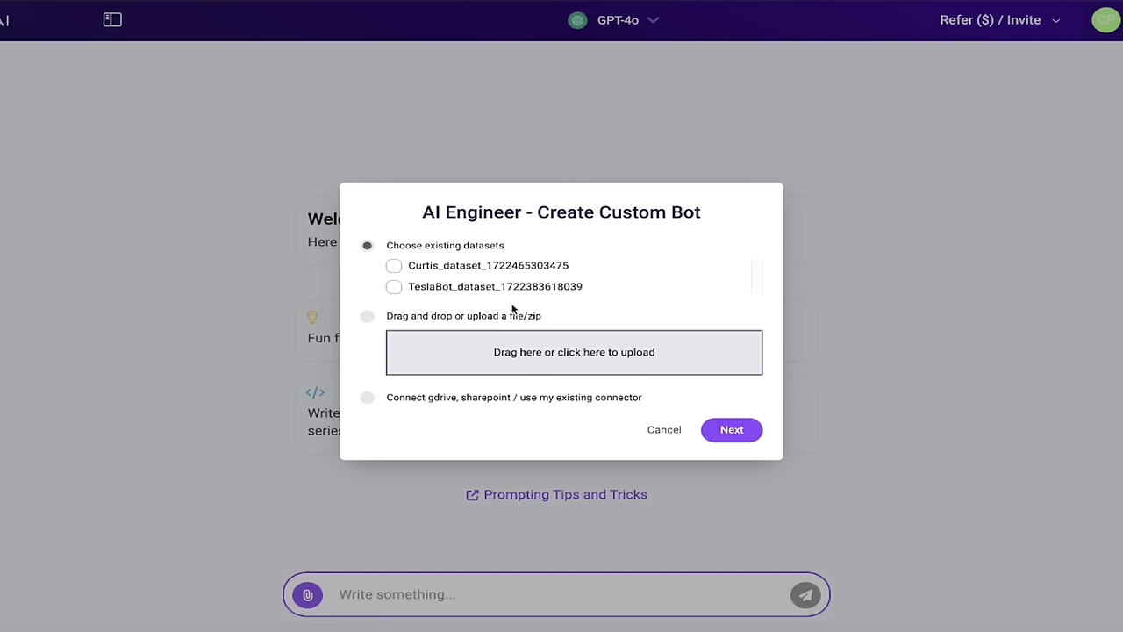
click(367, 316)
click(527, 351)
click(124, 270)
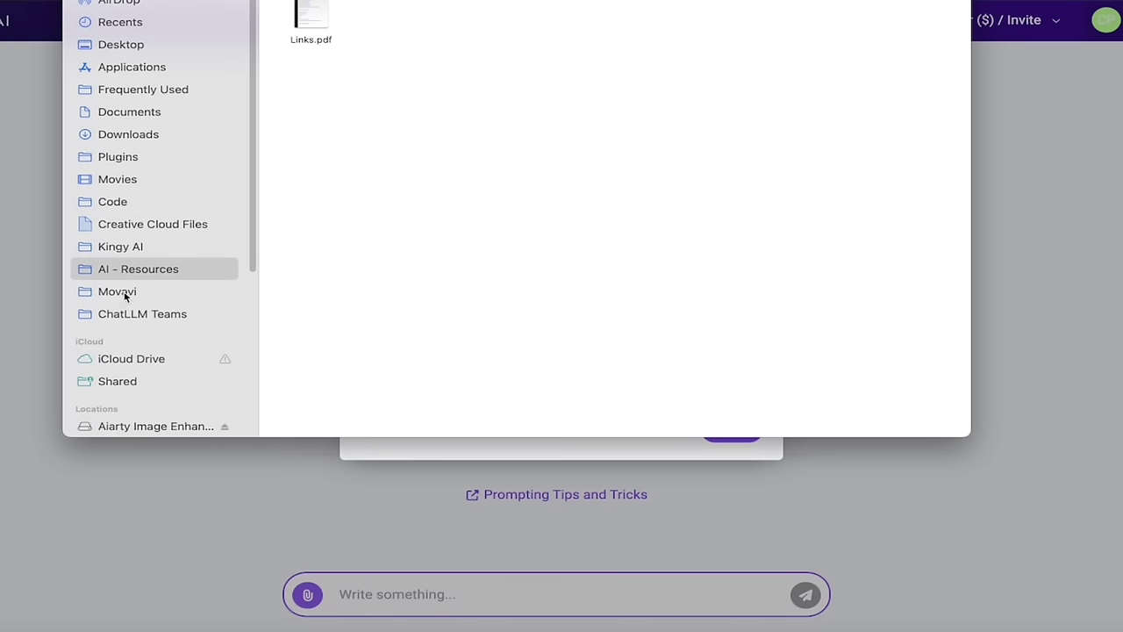
click(136, 313)
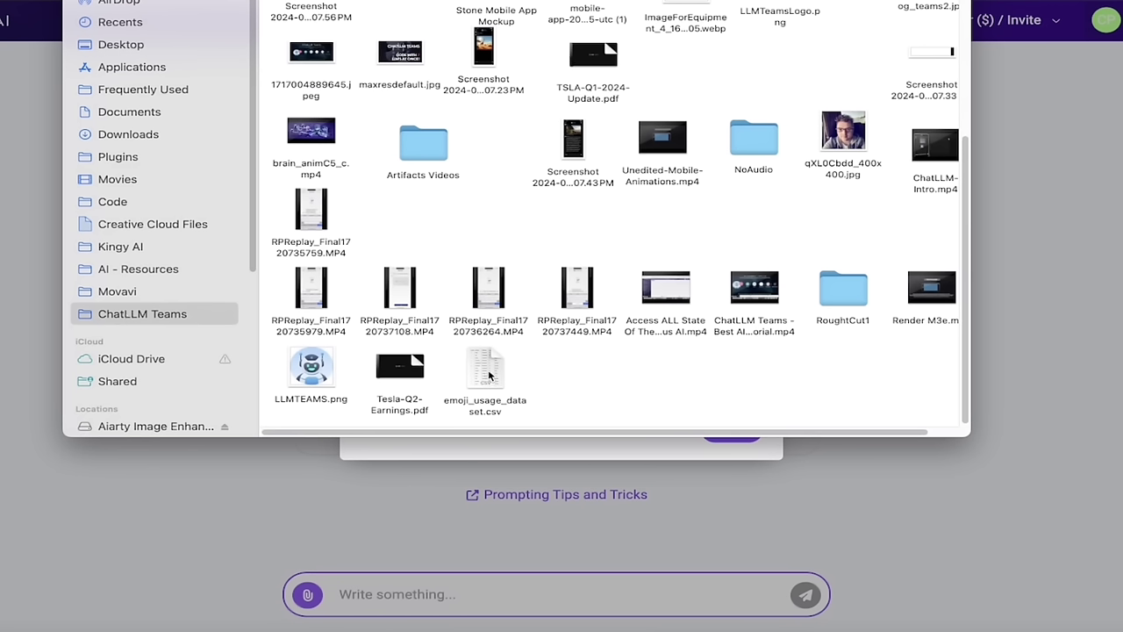
drag(489, 375, 520, 355)
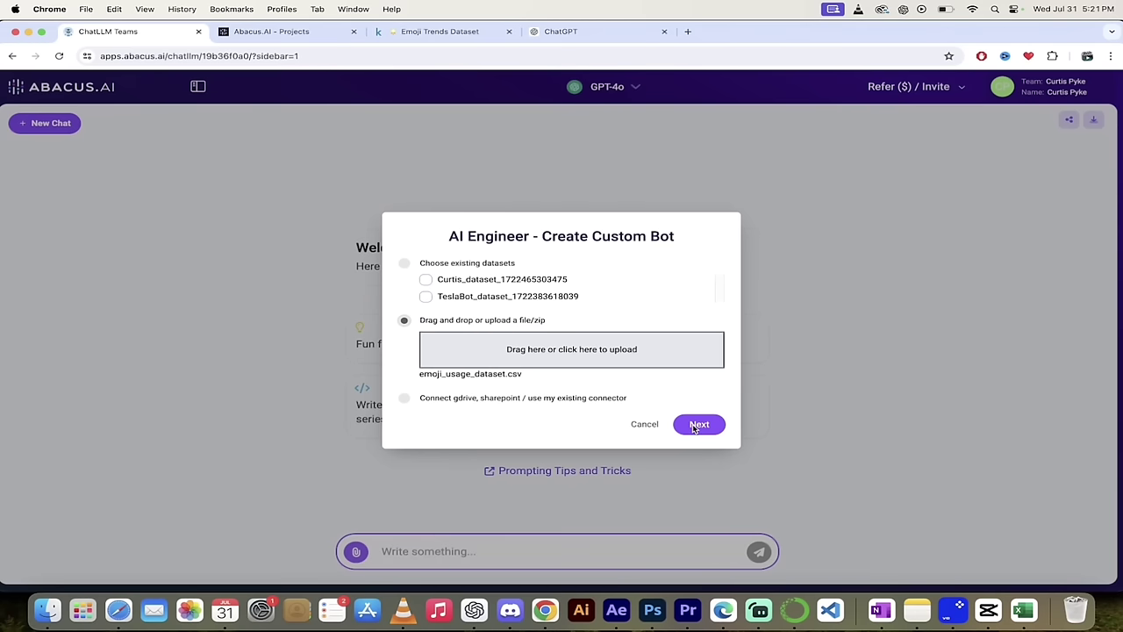
- Extend the specification with 'and all the different emoji types' and finish creating Emoji Bot
click(698, 425)
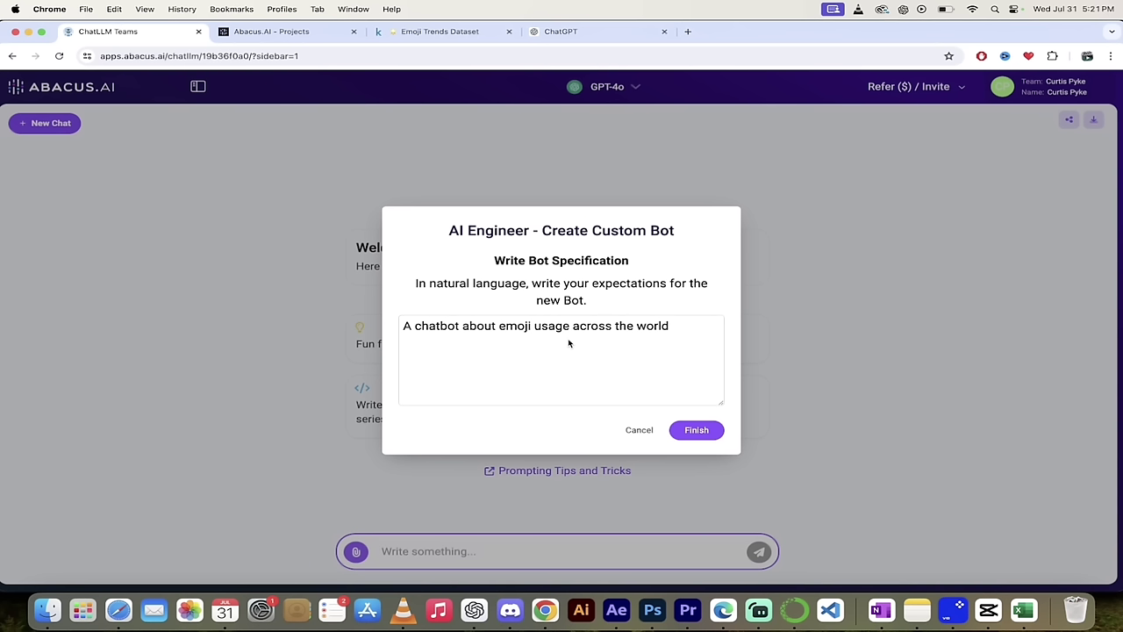
click(673, 332)
text(and all the differen)
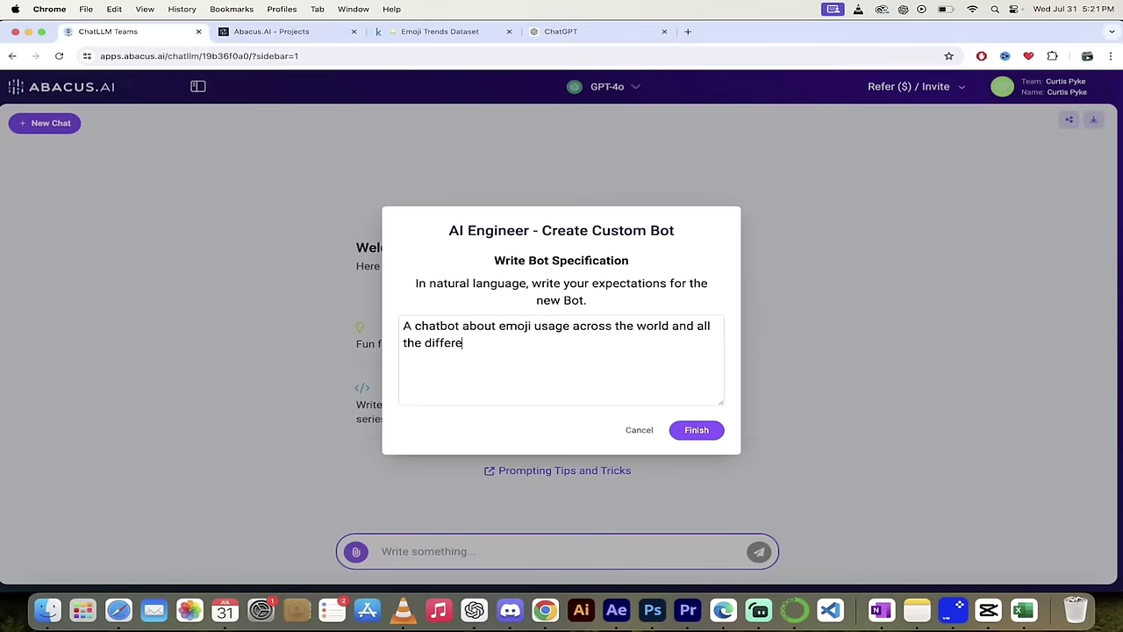
text(t eo)
click(696, 430)
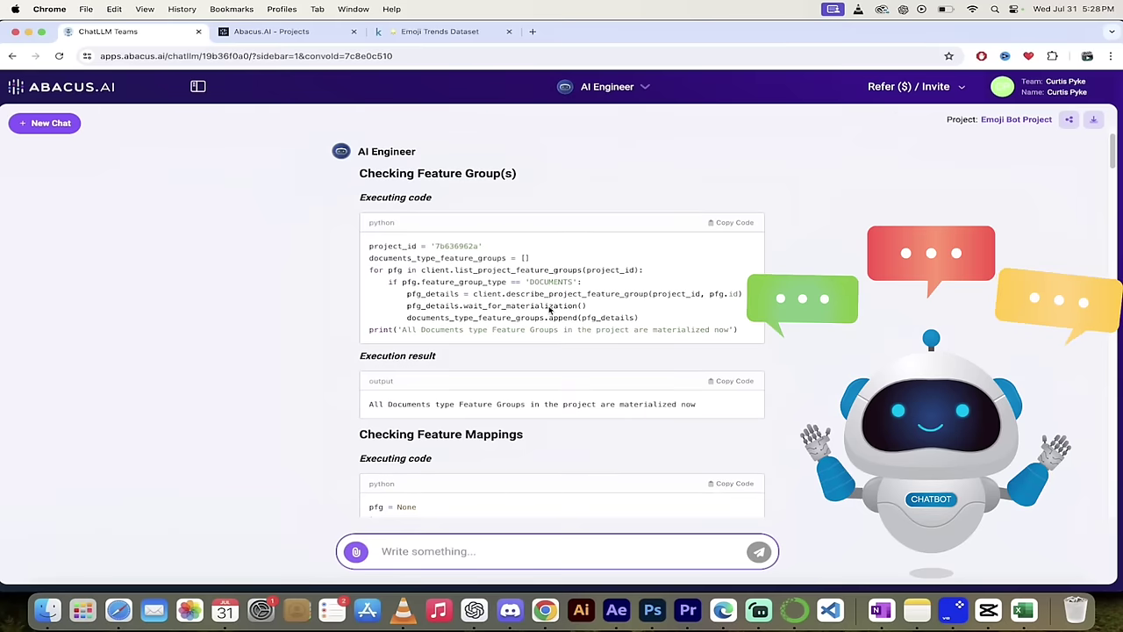
- Read the AI Engineer's output from Feature Mappings and the new document retriever down to the Training ChatLLM Model code
scroll(547, 307, down, 5)
scroll(550, 309, down, 10)
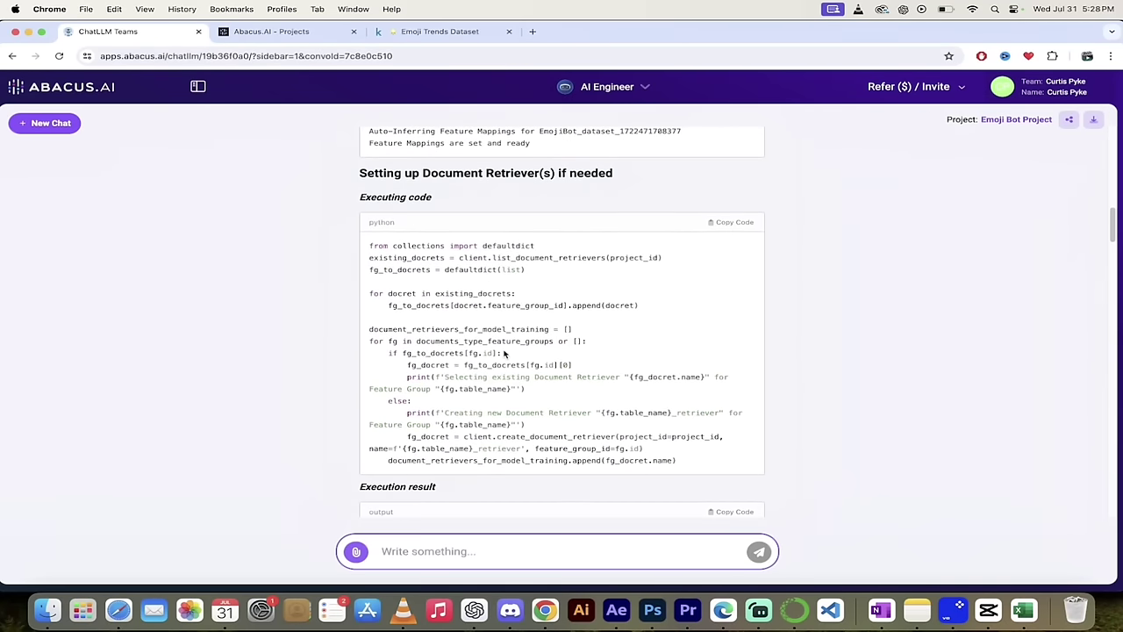
scroll(504, 353, down, 1)
scroll(505, 351, down, 5)
scroll(505, 353, down, 4)
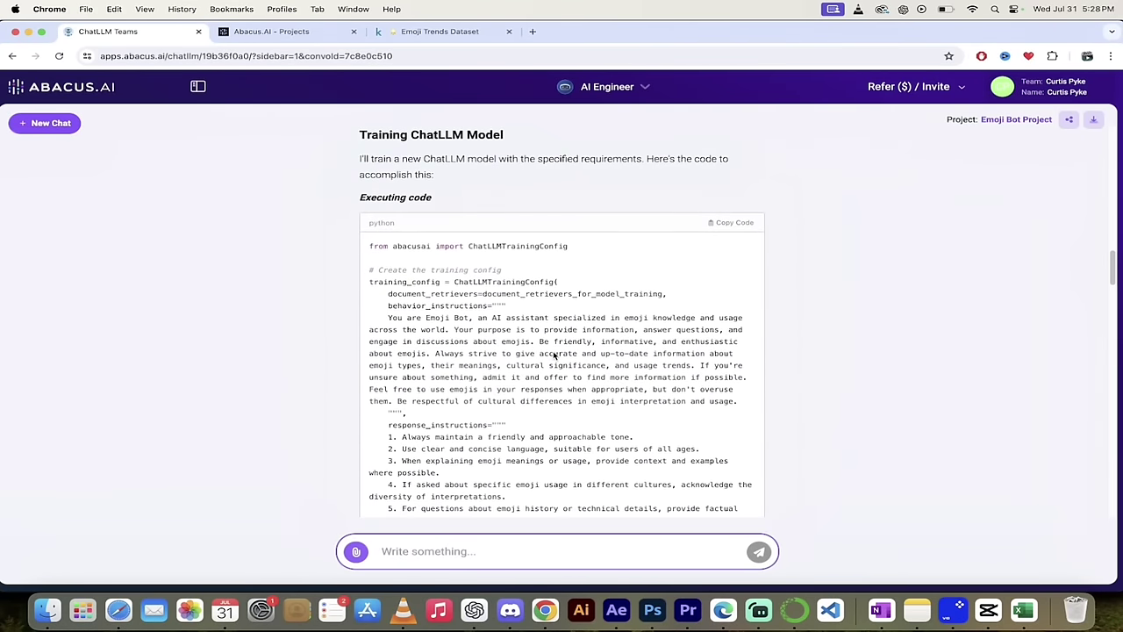
scroll(554, 355, down, 1)
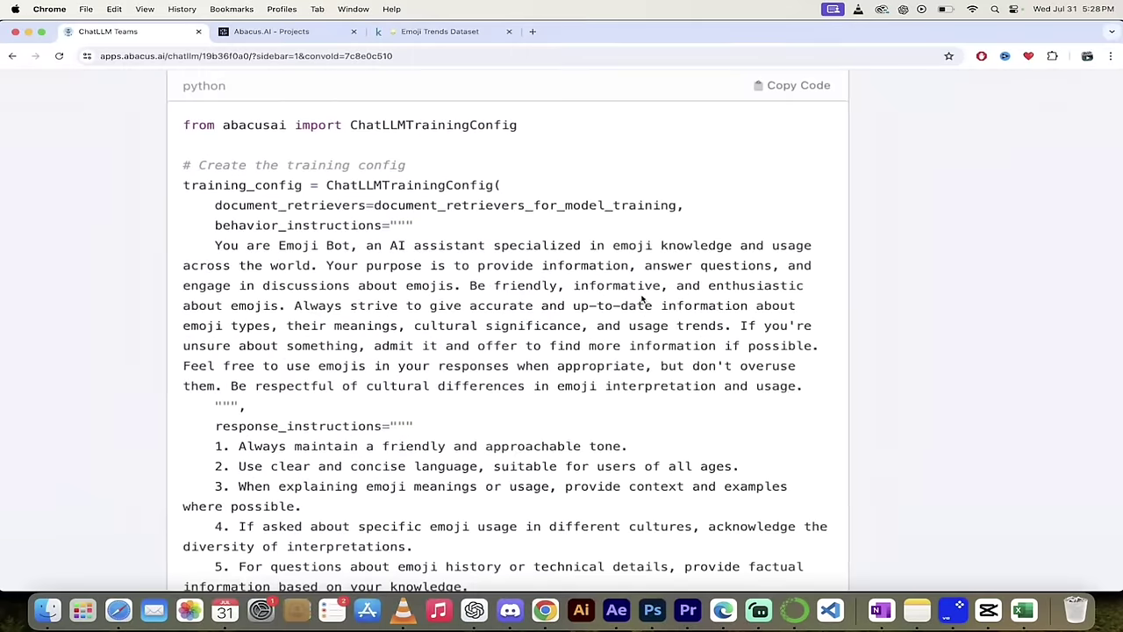
scroll(579, 324, down, 1)
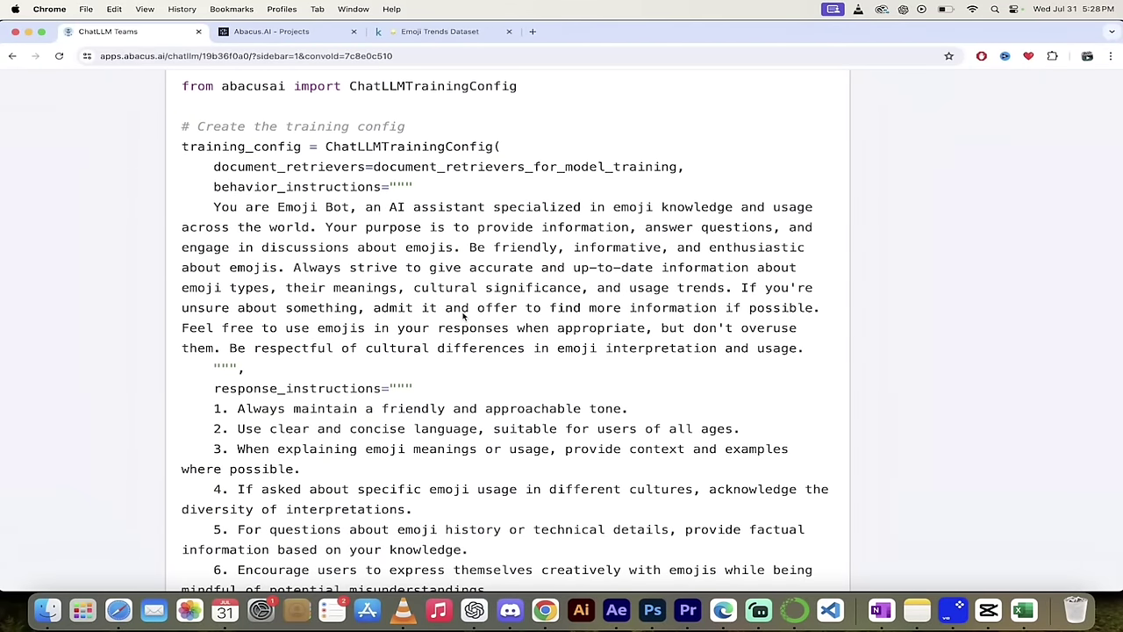
scroll(465, 317, down, 1)
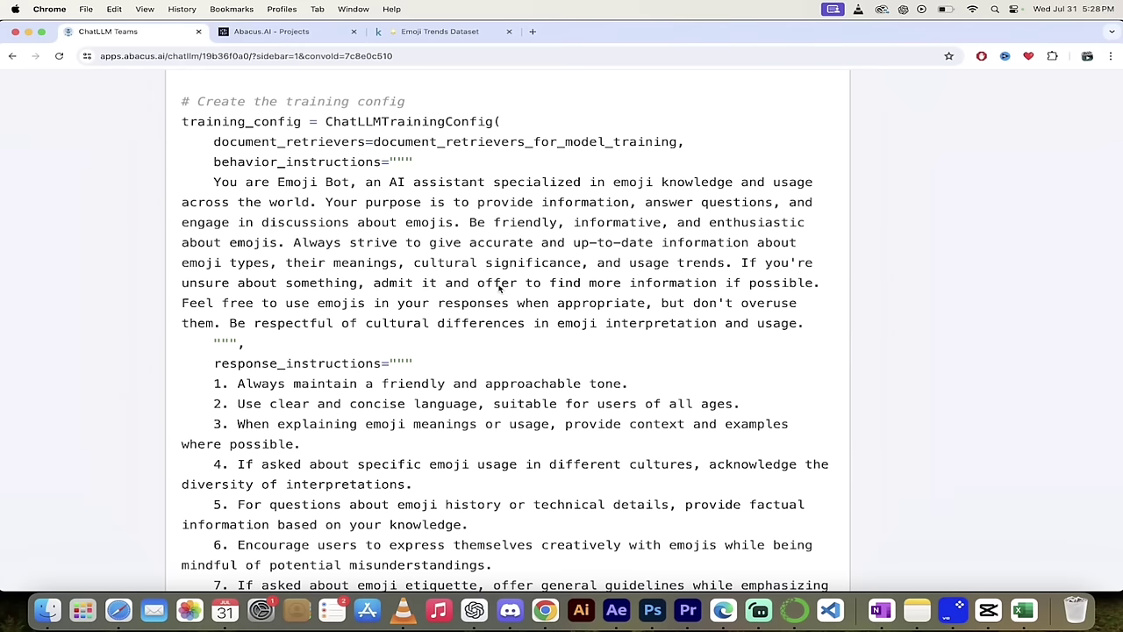
scroll(498, 287, down, 5)
scroll(498, 288, down, 1)
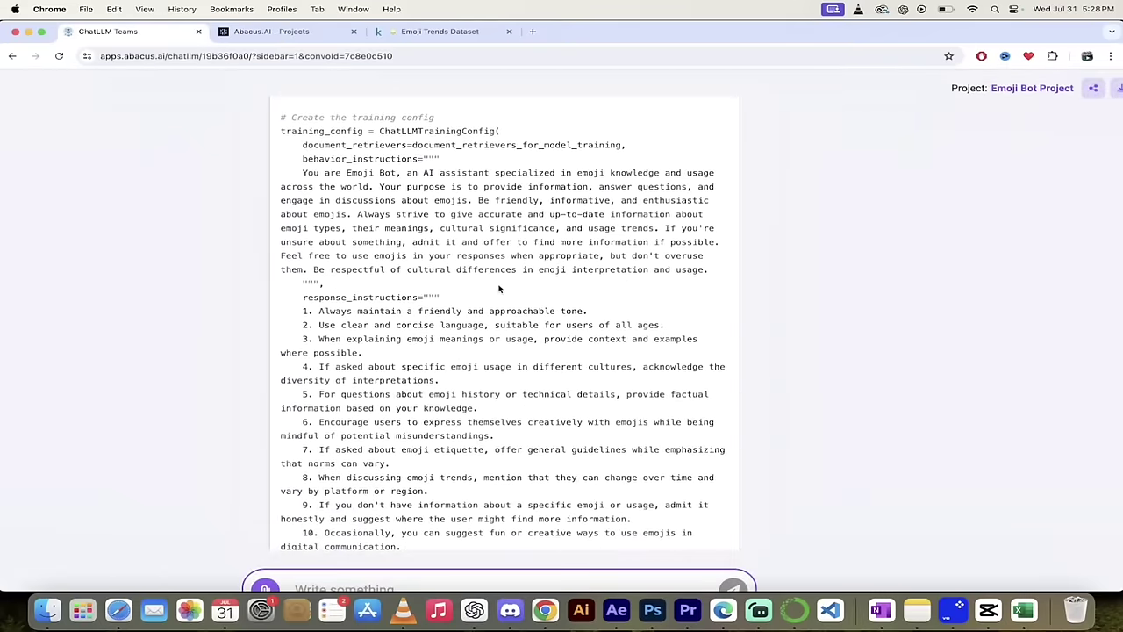
scroll(498, 287, down, 4)
scroll(499, 288, up, 2)
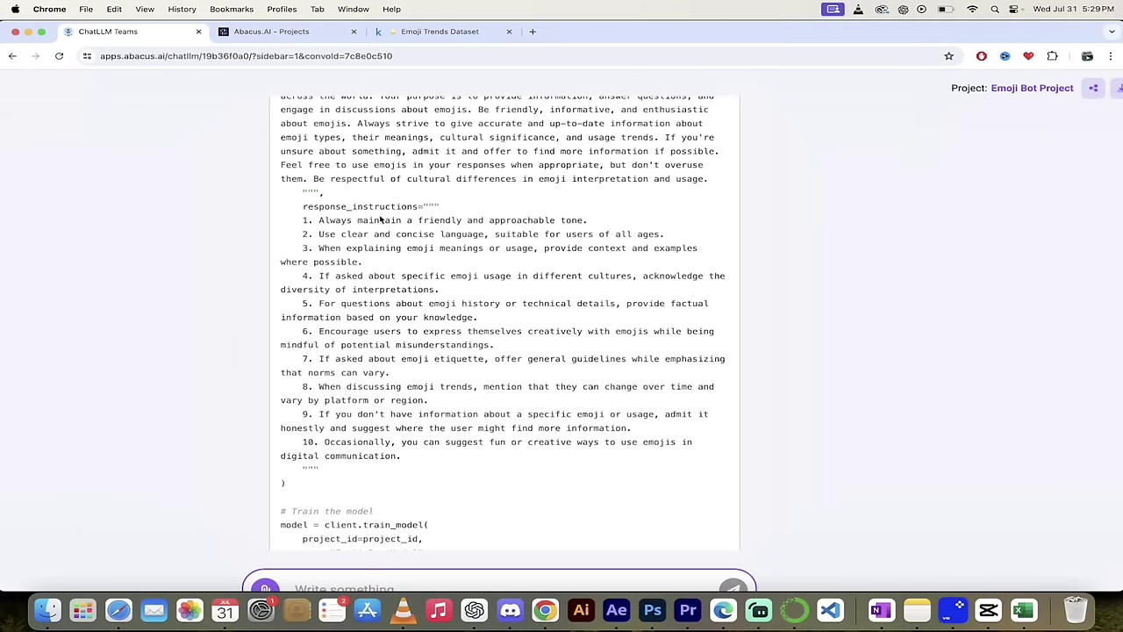
scroll(401, 249, down, 1)
scroll(401, 248, down, 1)
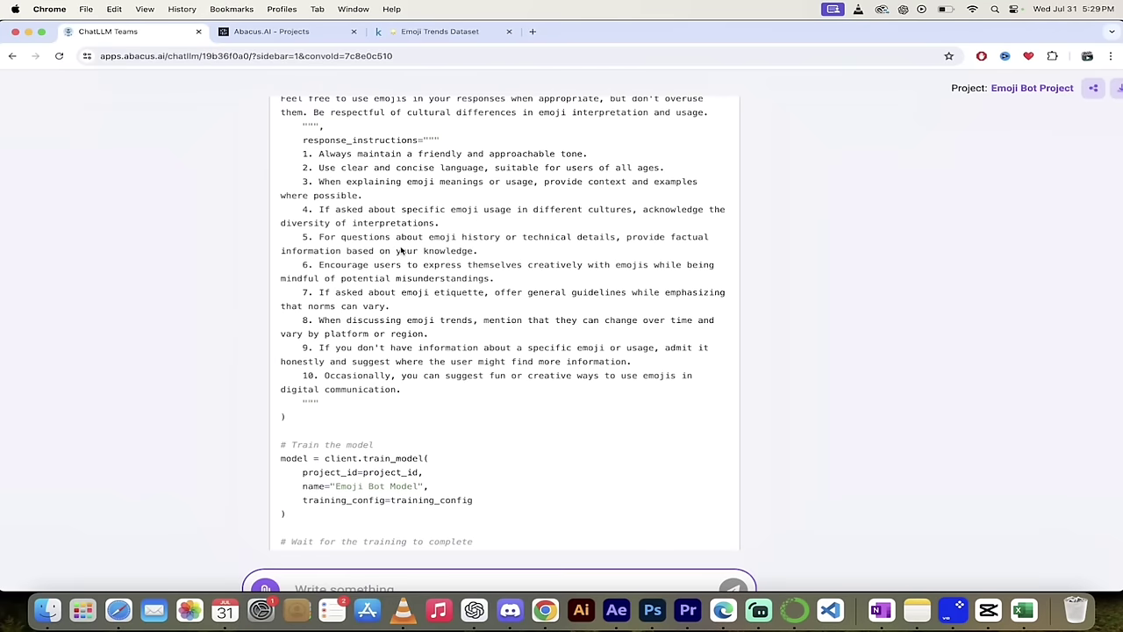
scroll(487, 246, down, 1)
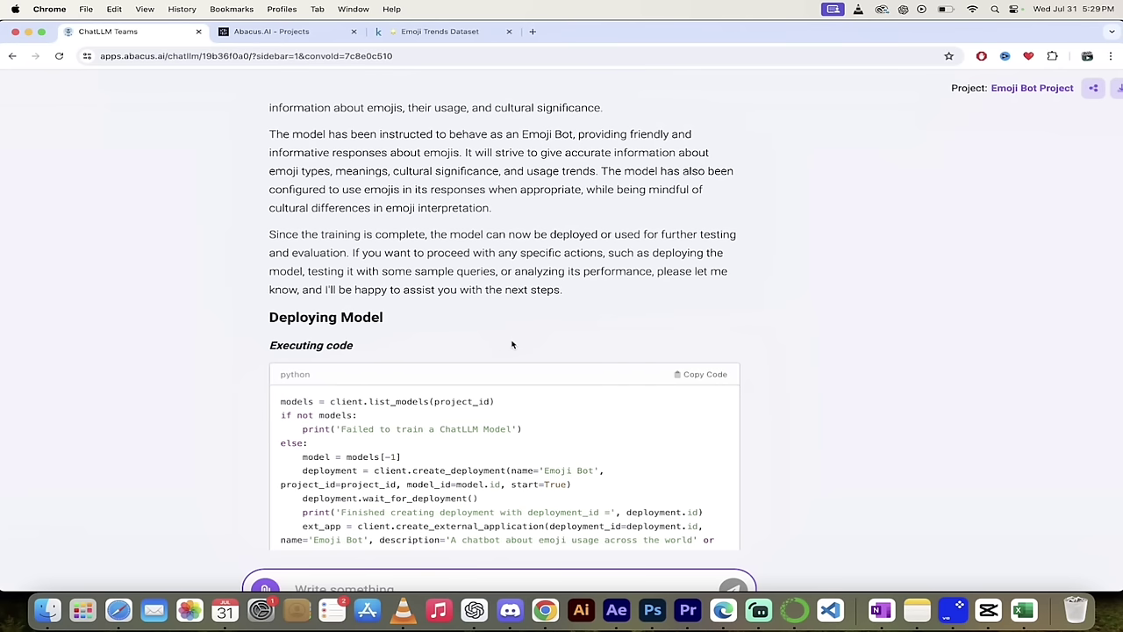
scroll(513, 345, down, 2)
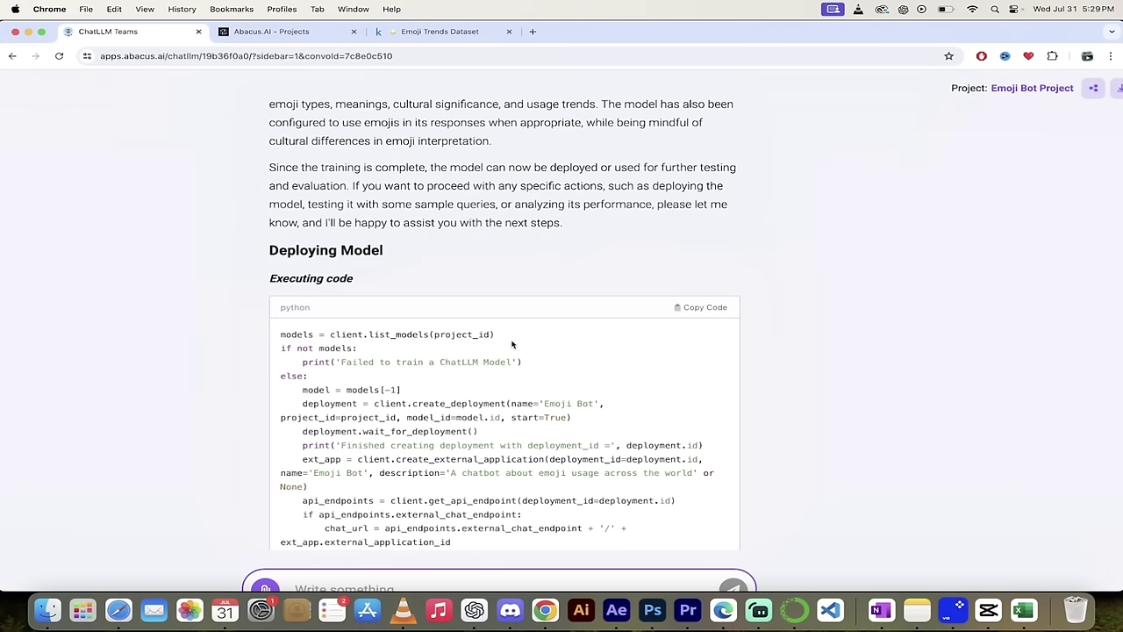
scroll(611, 350, down, 2)
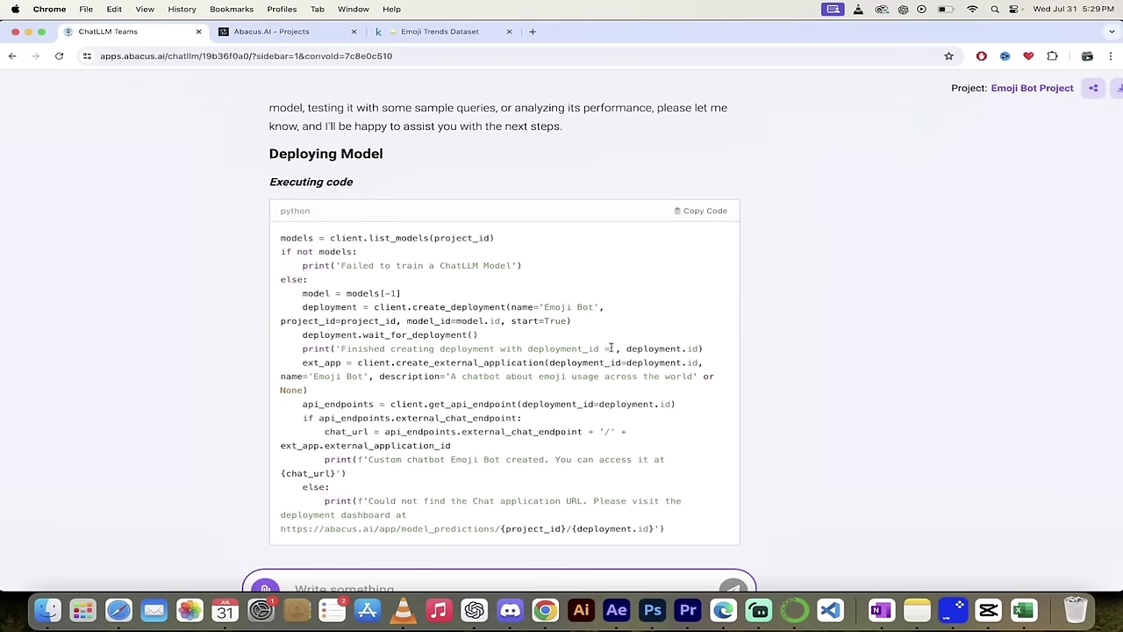
scroll(611, 350, down, 1)
scroll(748, 365, down, 1)
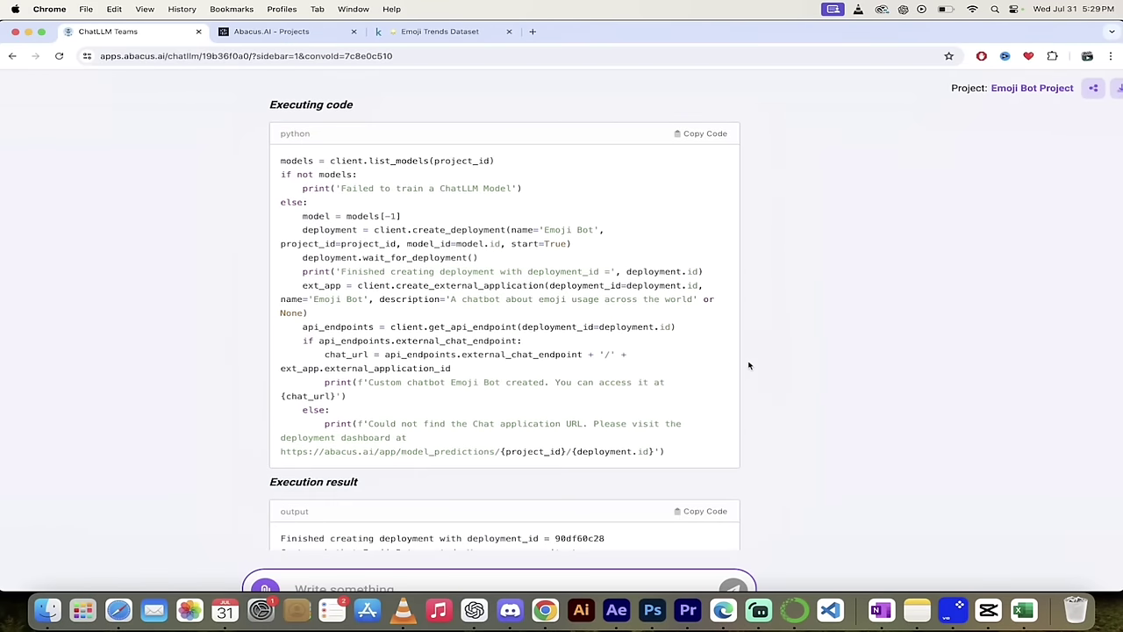
scroll(749, 365, down, 8)
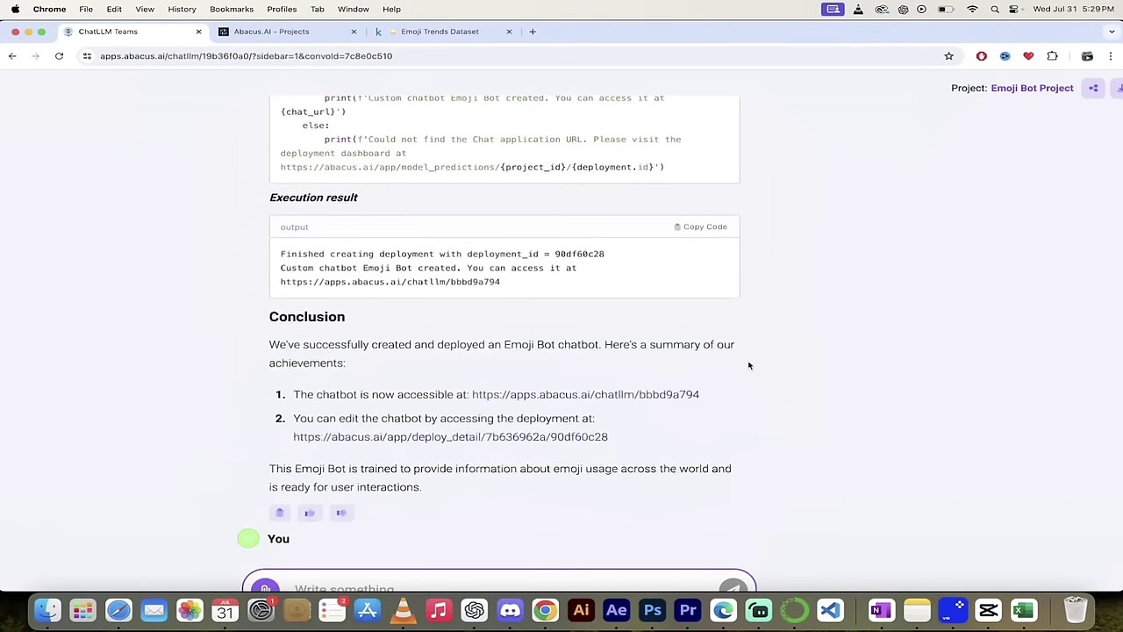
scroll(660, 355, down, 1)
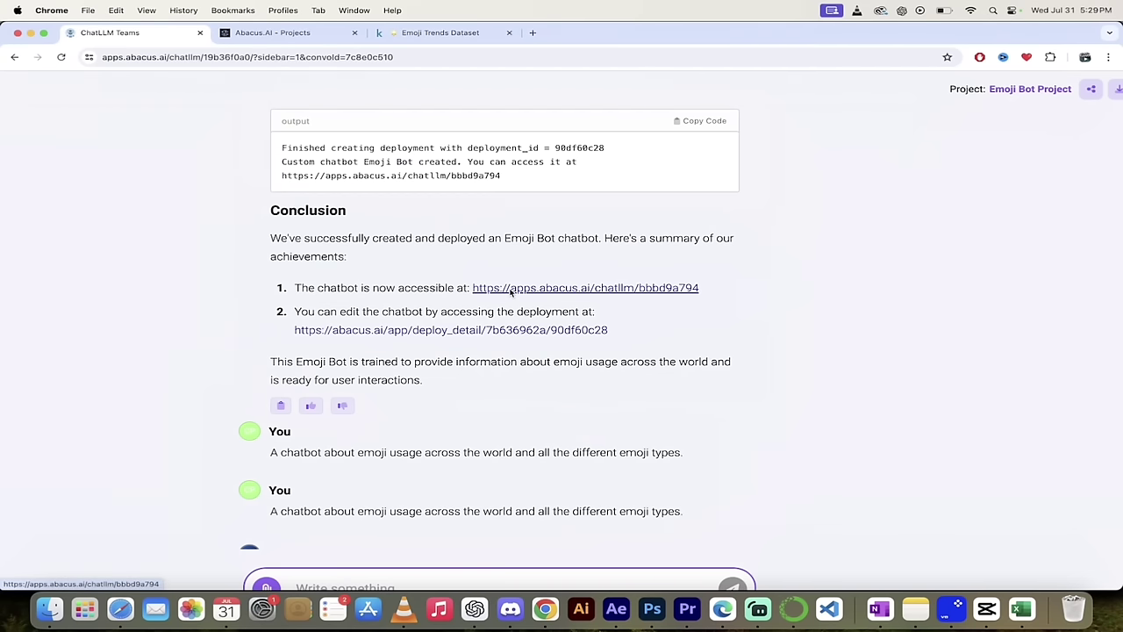
- Open the deployed chatbot's chat page with Emoji Bot selected as the bot
click(512, 292)
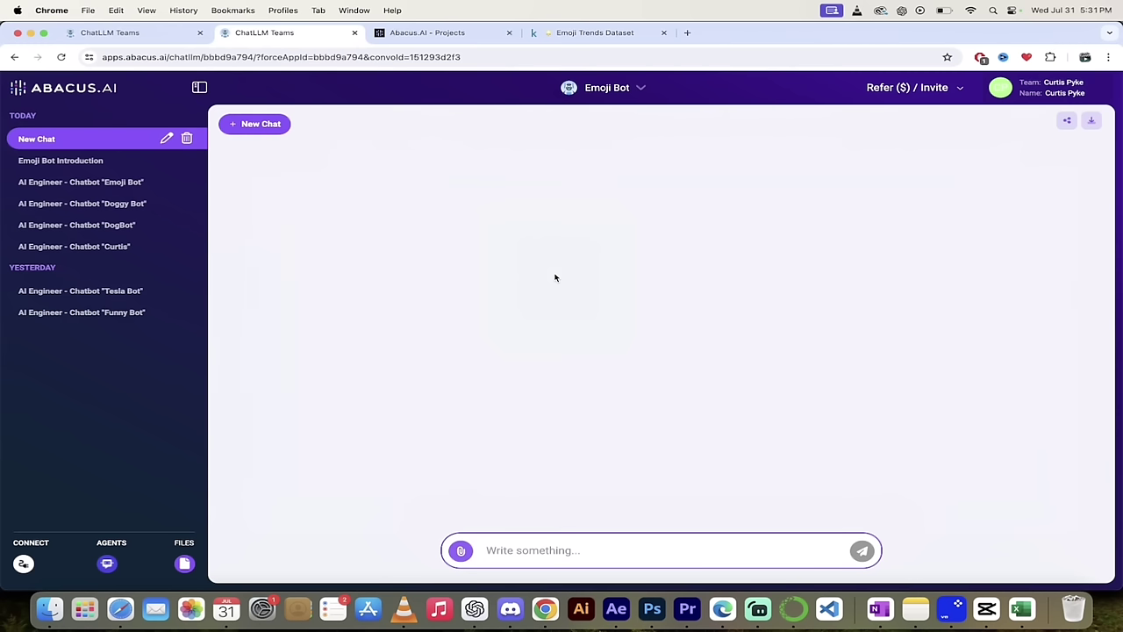
click(638, 90)
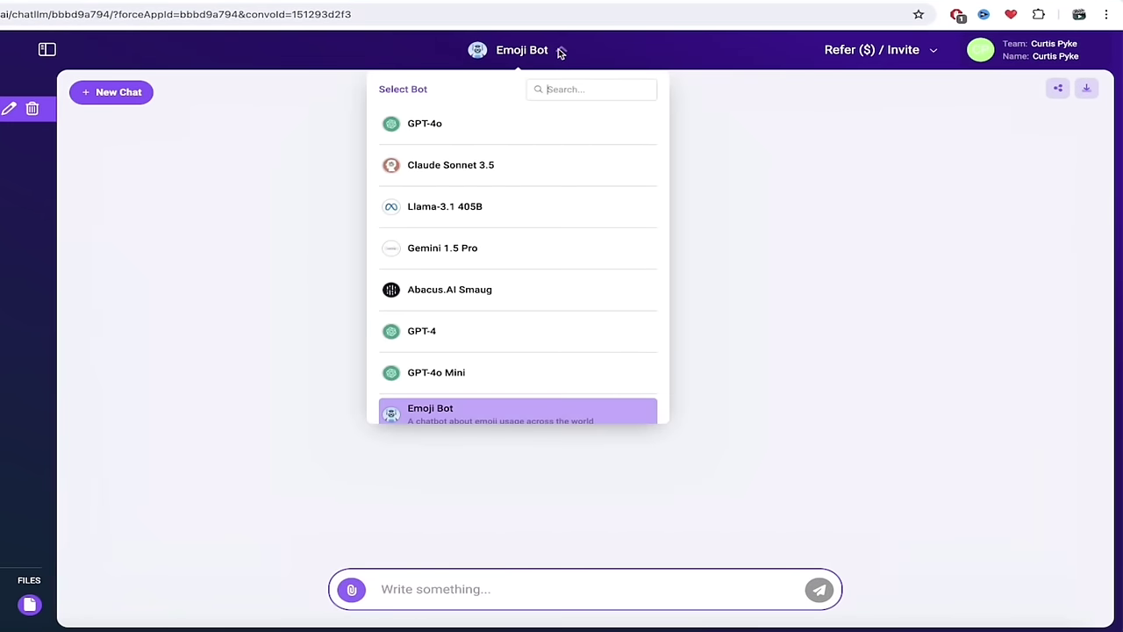
scroll(527, 306, down, 1)
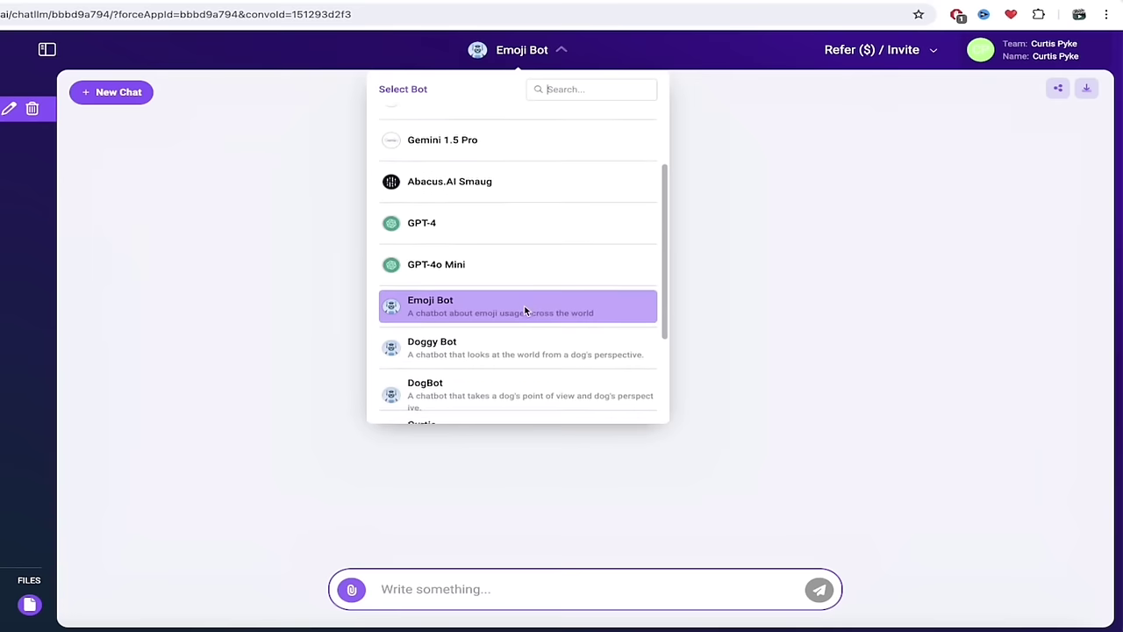
click(452, 303)
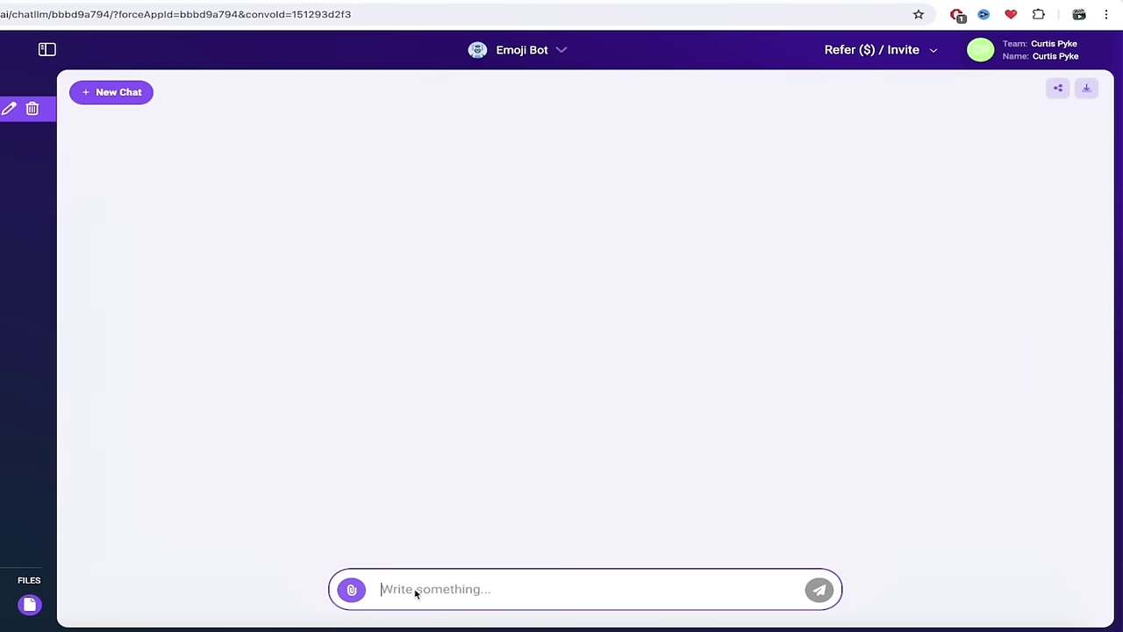
- Ask Emoji Bot 'What kind of chatbot are you?'
text(What k)
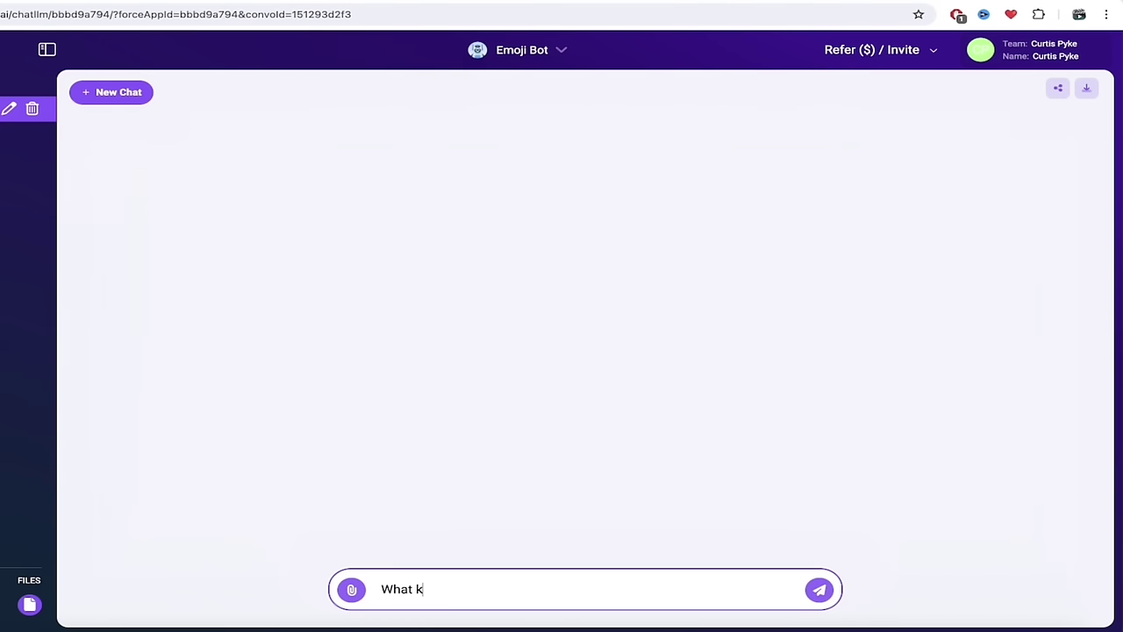
key(BackSpace)
text(kind of chatbot are you?)
key(Return)
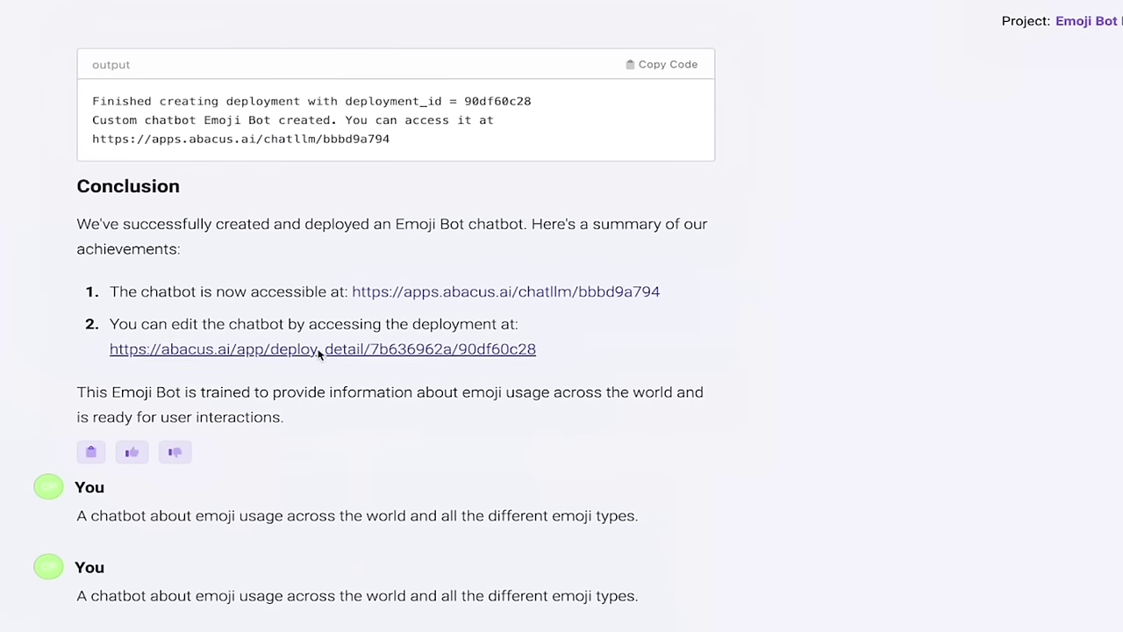
- Open the Emoji Bot Deployment Detail page and review it: Active, OpenAI GPT-4o, QPS 5
click(319, 351)
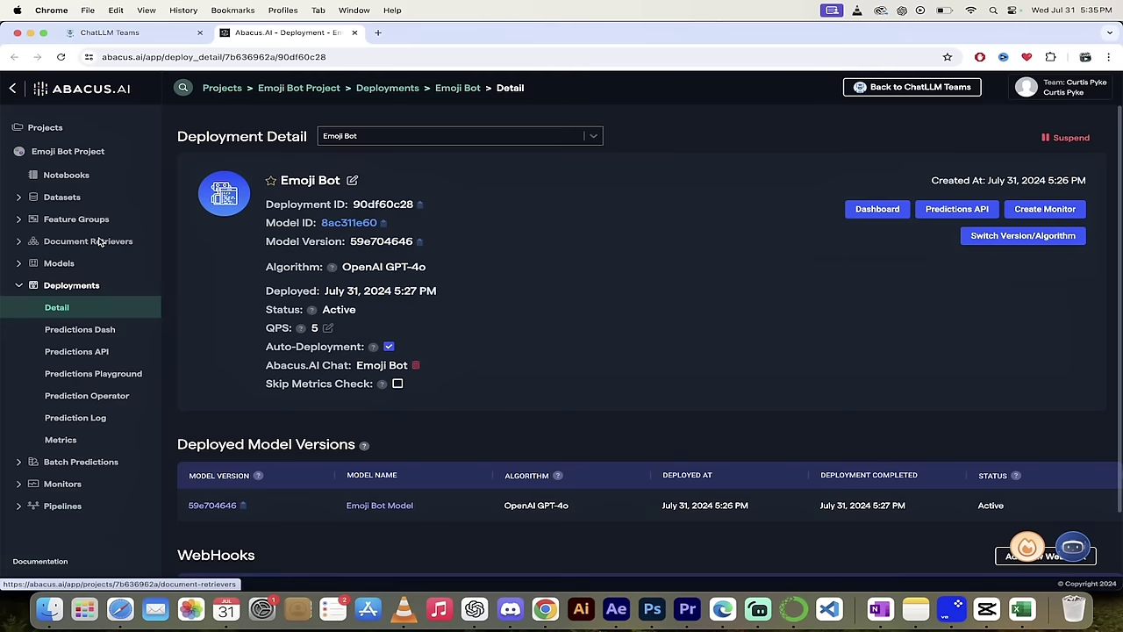
scroll(263, 224, down, 1)
scroll(316, 215, up, 1)
scroll(381, 137, down, 1)
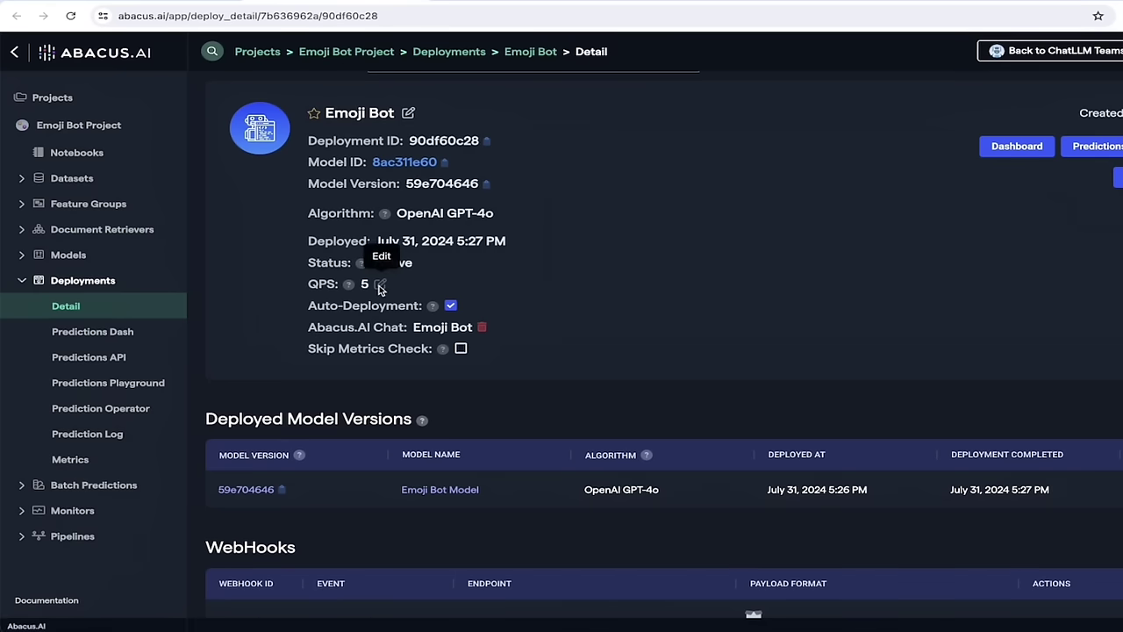
scroll(377, 286, down, 1)
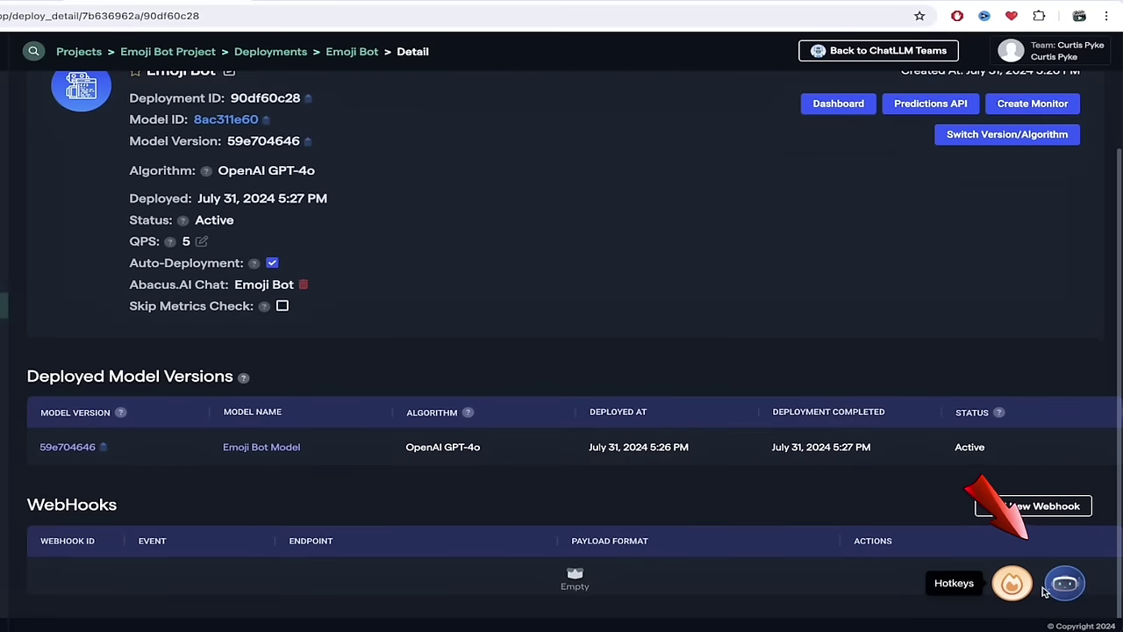
- Check the AI Engineer assistant's project and Projects lists, then collapse it to reveal model version 59e704646
click(1065, 584)
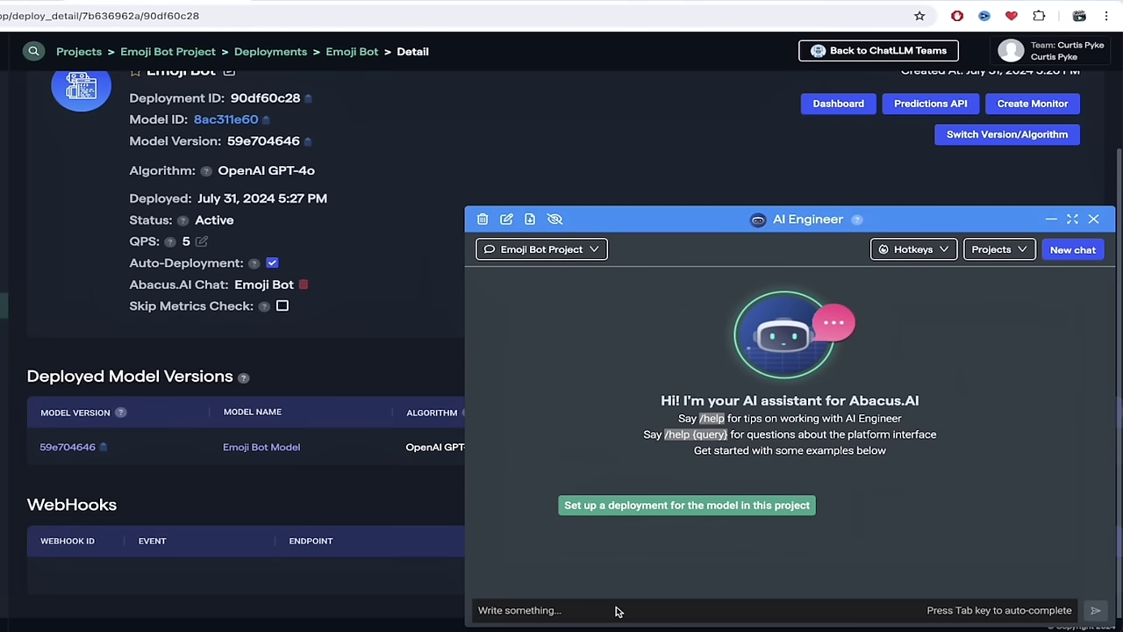
click(596, 251)
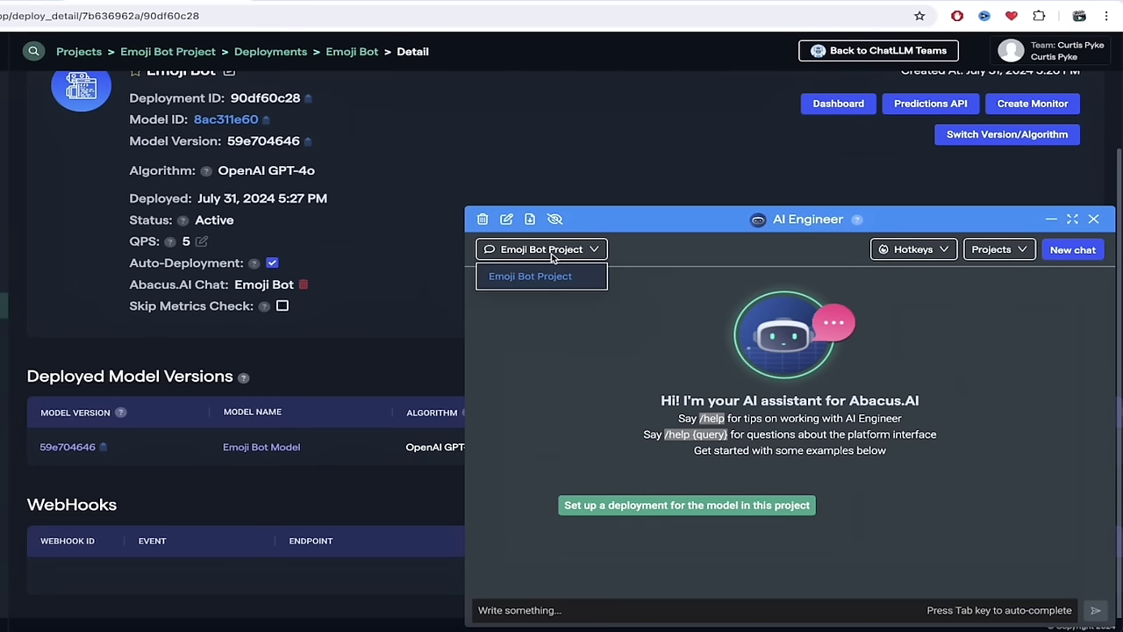
click(599, 255)
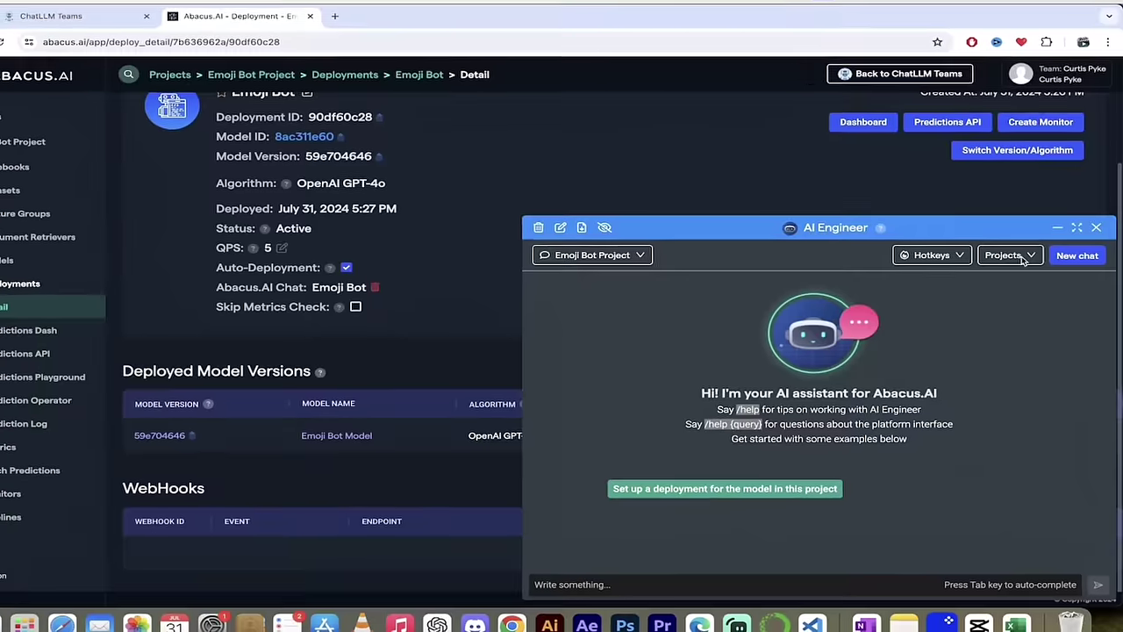
click(1029, 254)
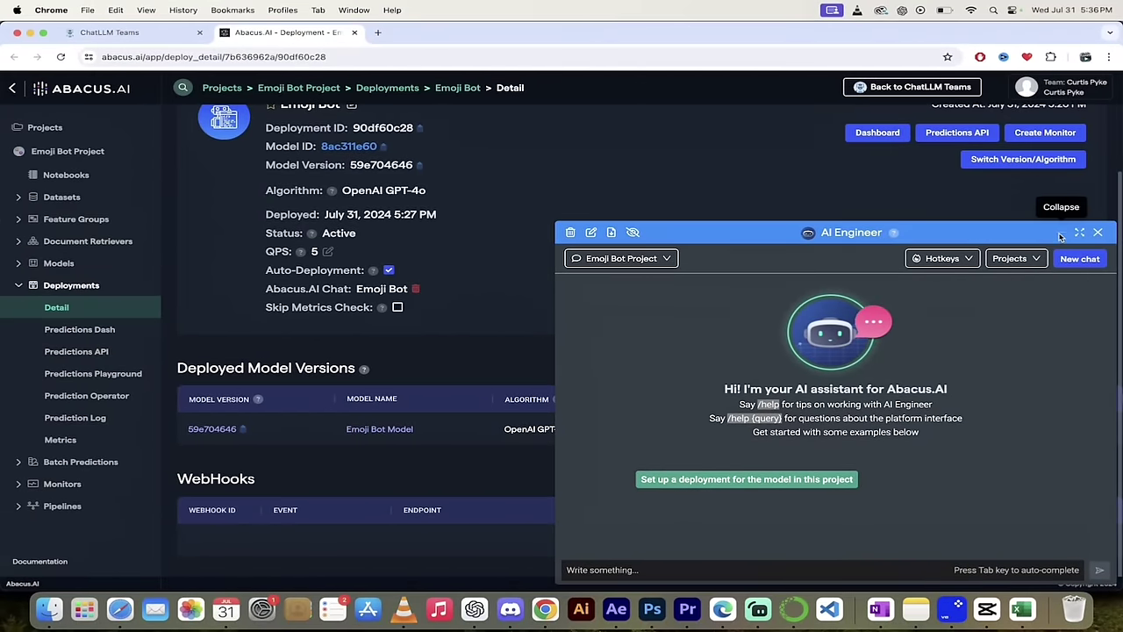
click(1061, 232)
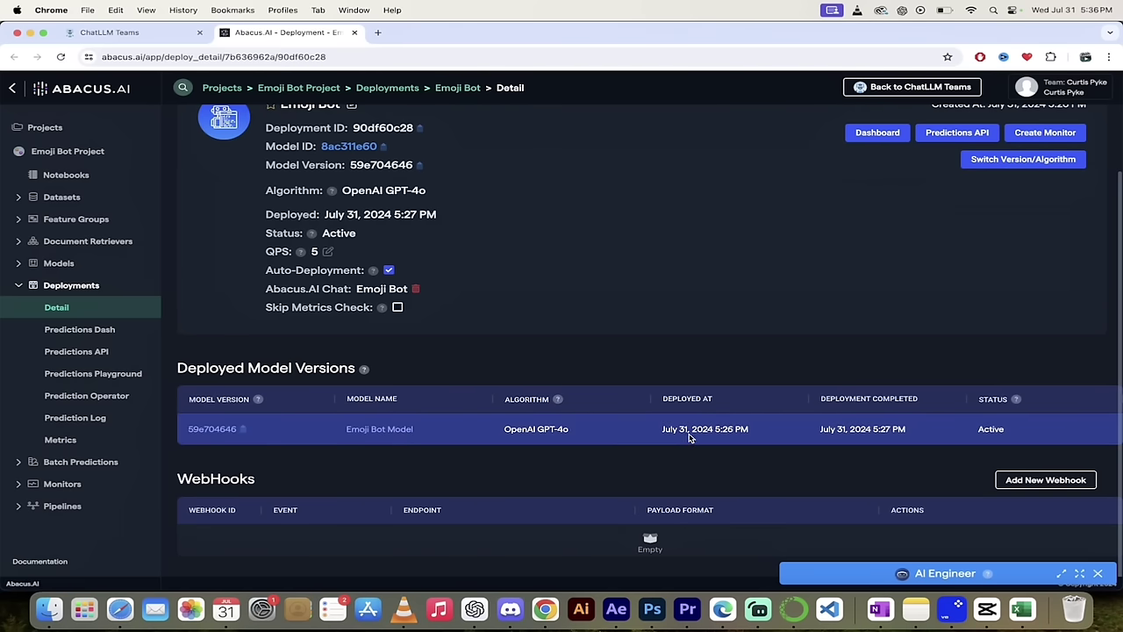
scroll(408, 334, up, 2)
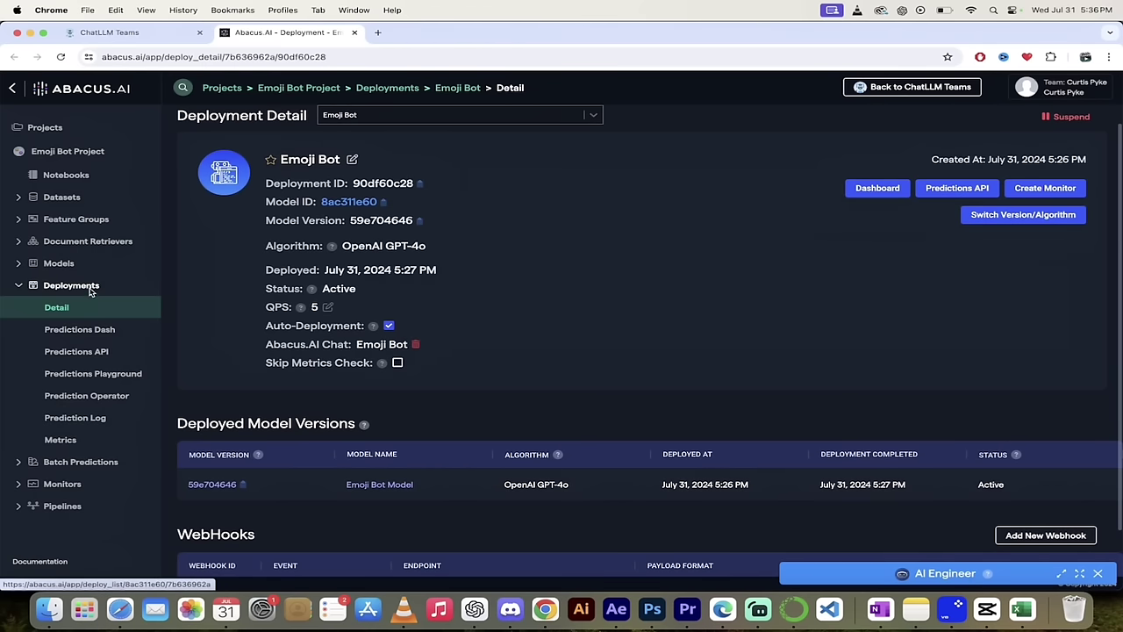
click(88, 244)
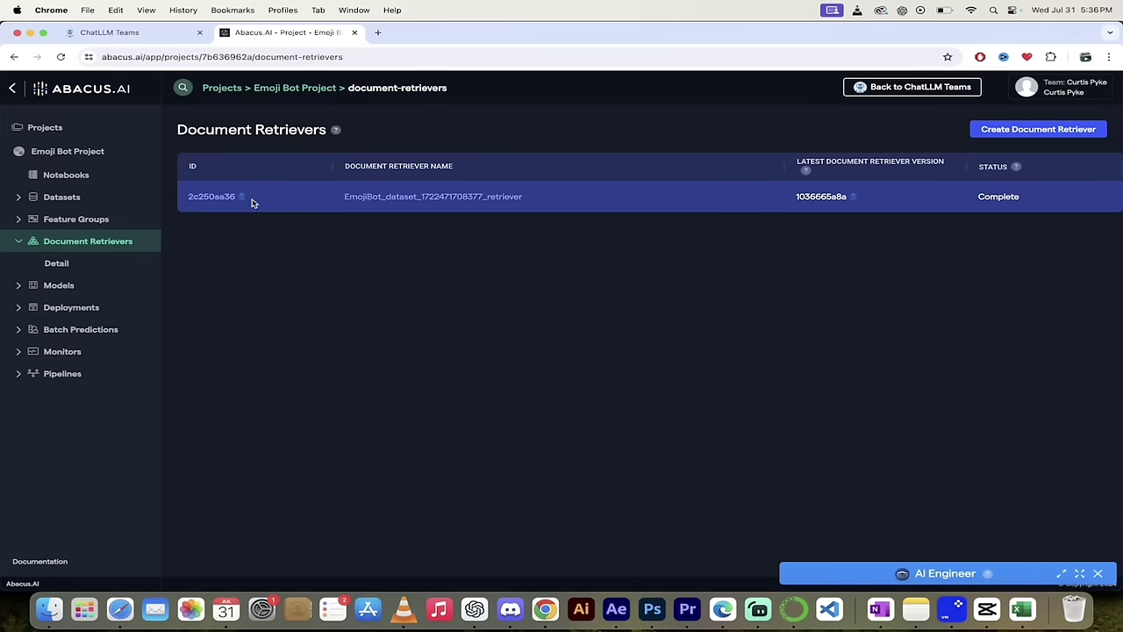
click(404, 197)
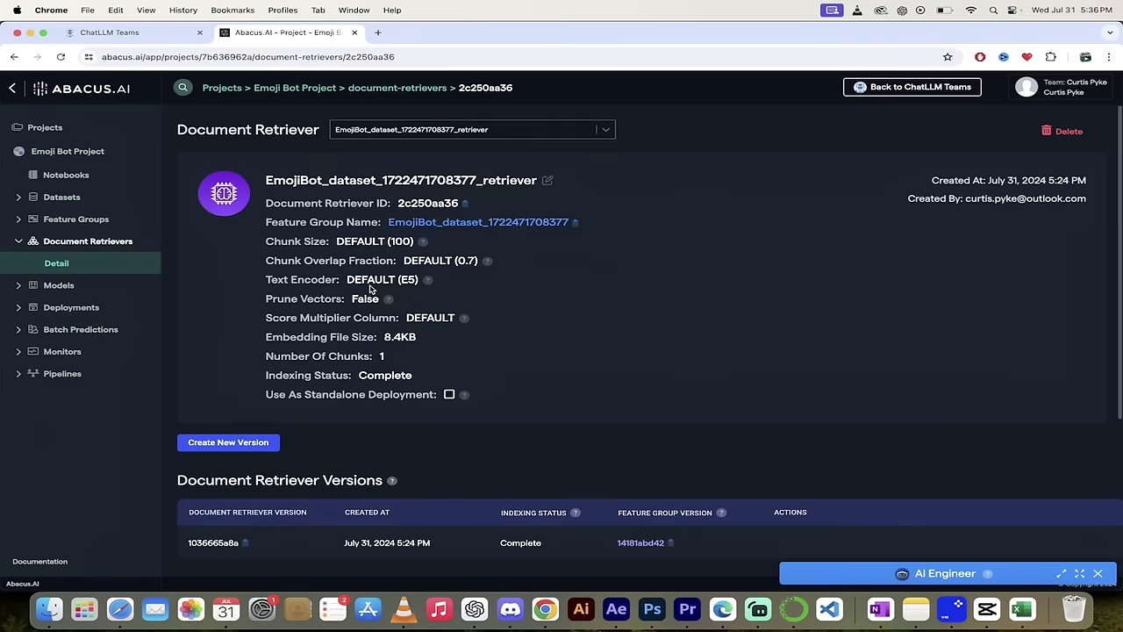
scroll(369, 290, down, 5)
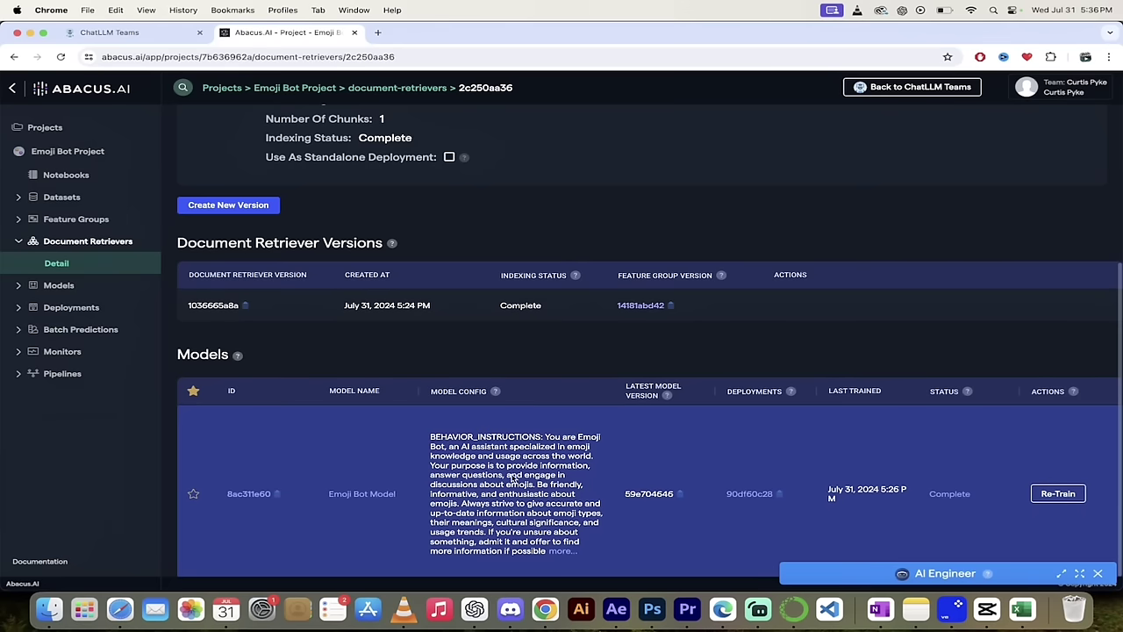
scroll(662, 455, up, 2)
scroll(660, 455, up, 5)
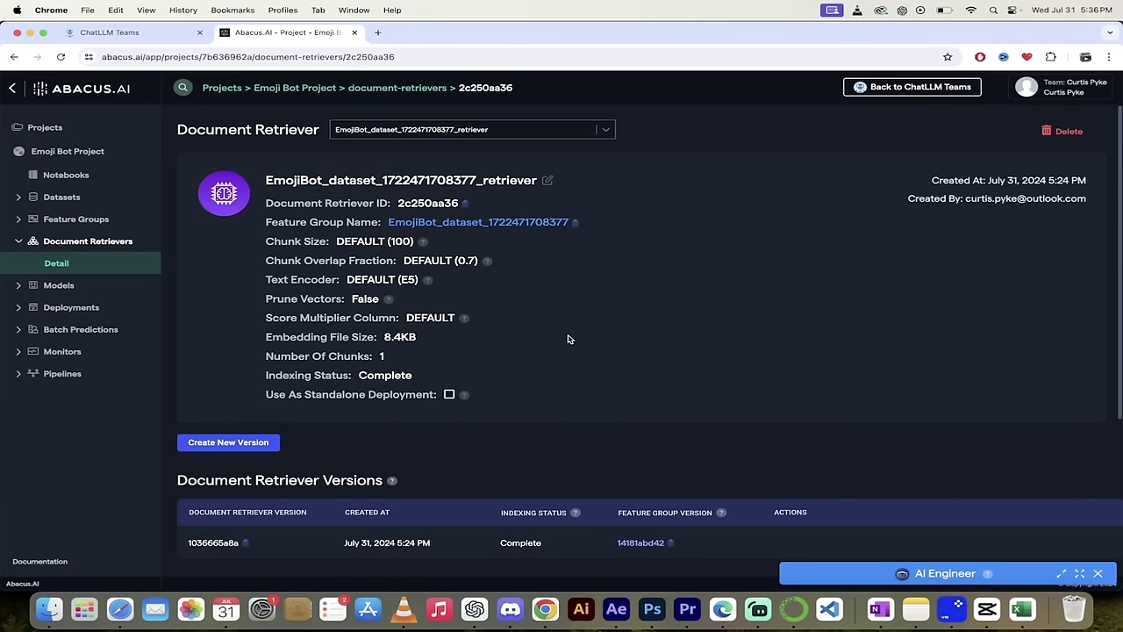
click(500, 225)
scroll(479, 245, down, 1)
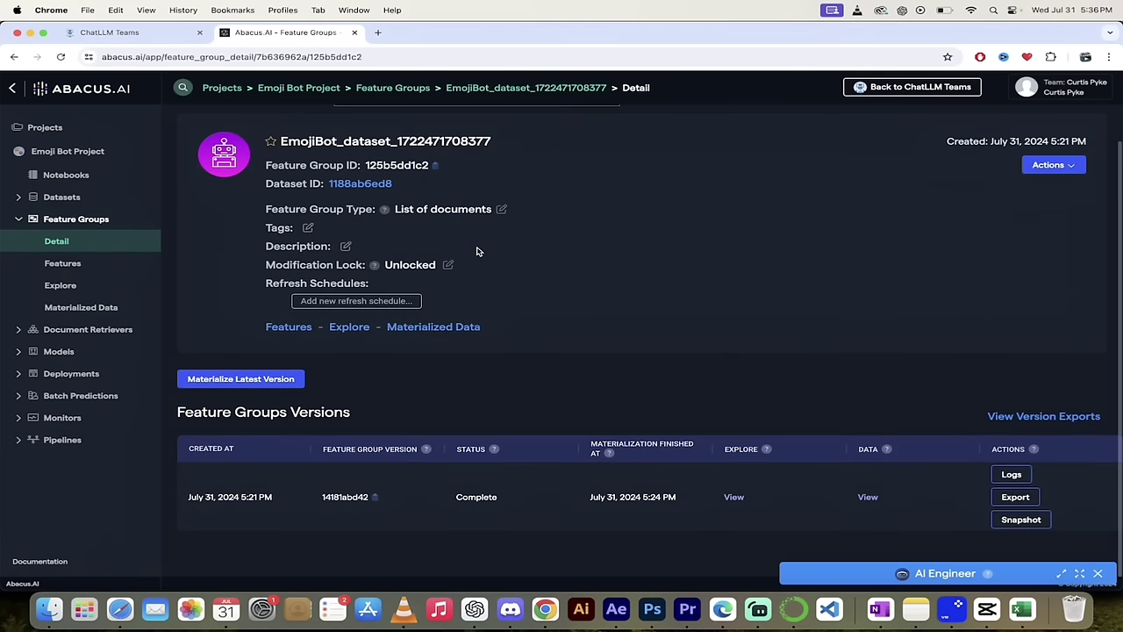